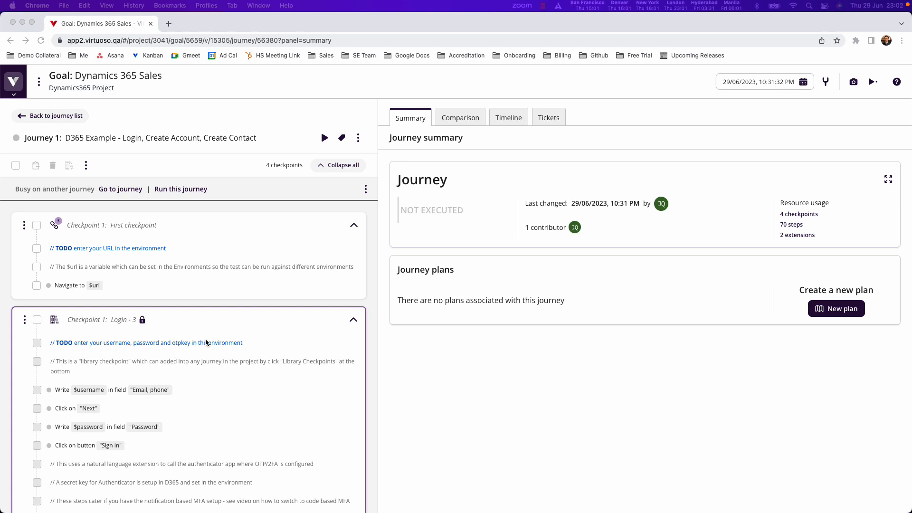
scroll(206, 343, "down", 3)
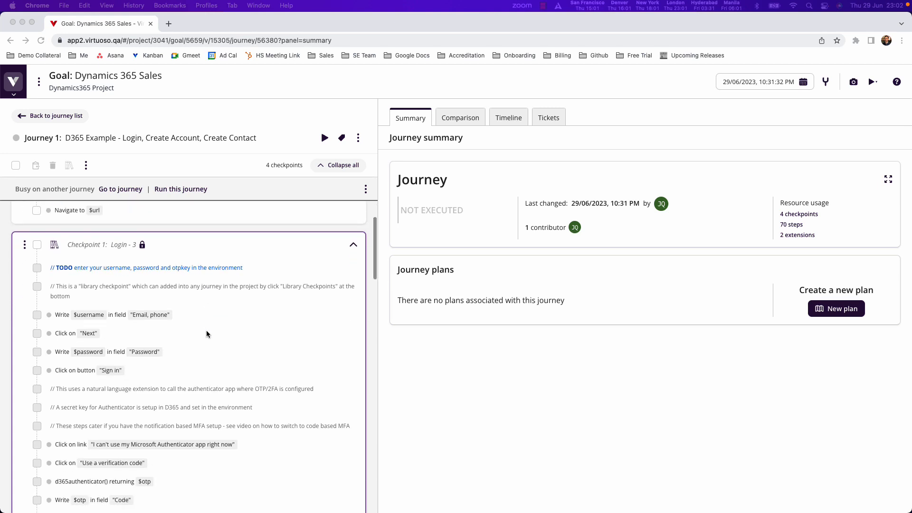
scroll(208, 333, "up", 3)
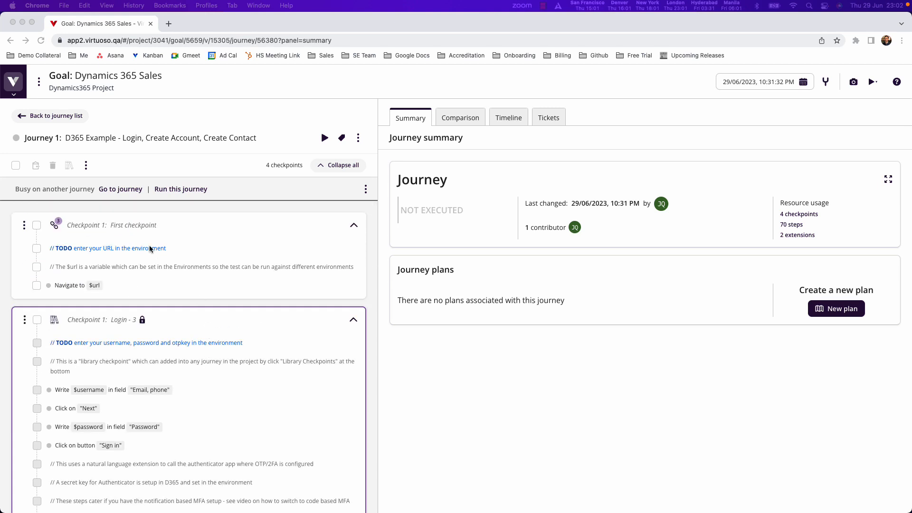
scroll(161, 326, "down", 2)
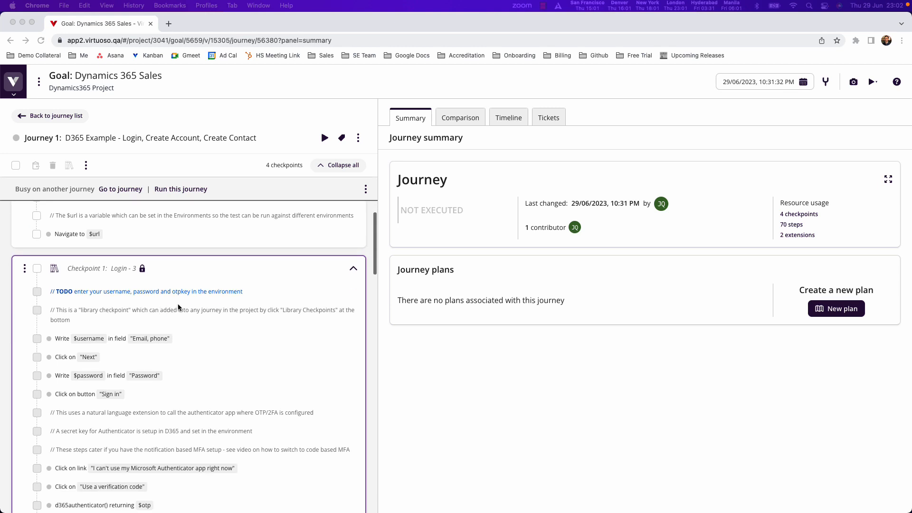
scroll(285, 380, "down", 5)
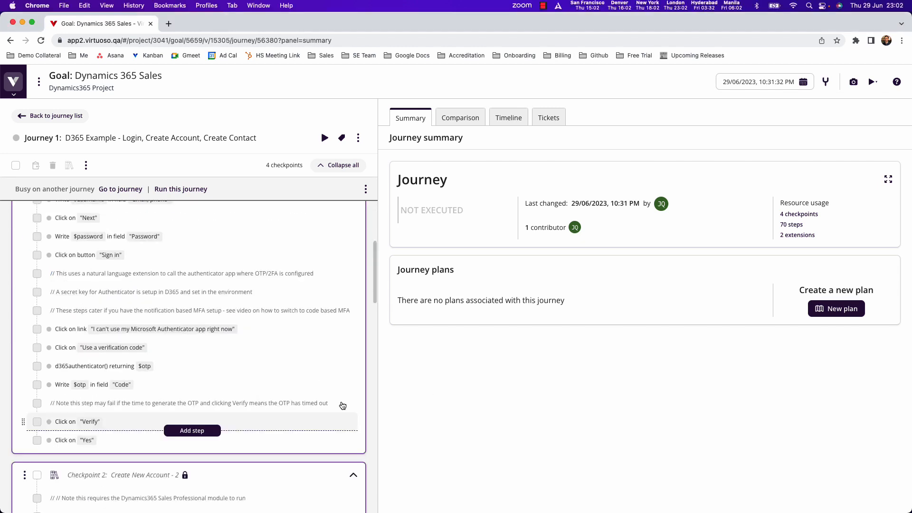
Step: Create the 'Create Account' journey from the Login checkpoint and let its preview run
left_click(244, 457)
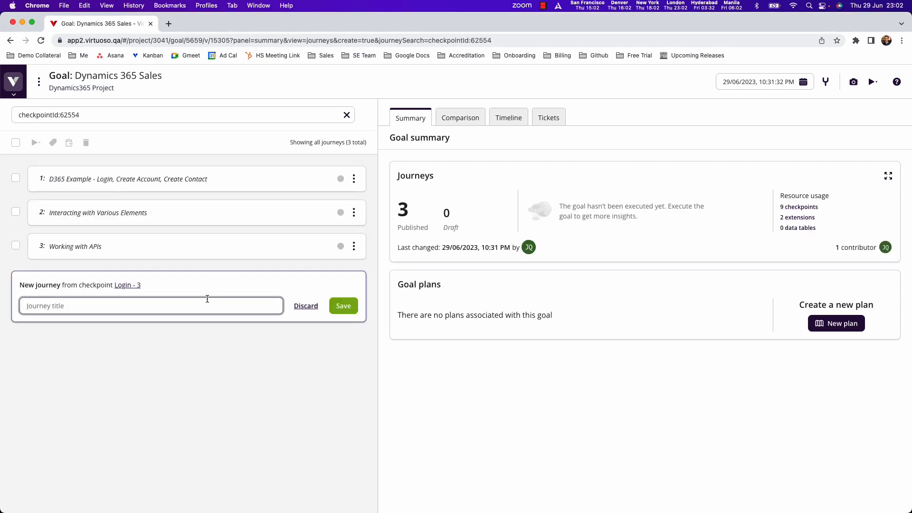
type("Create ")
type("Account")
key("Return")
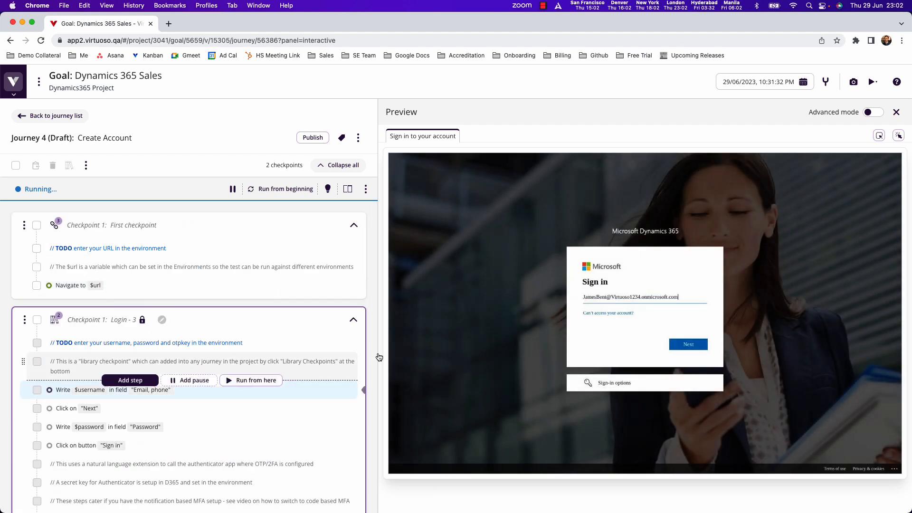
scroll(147, 399, "down", 2)
scroll(148, 401, "down", 1)
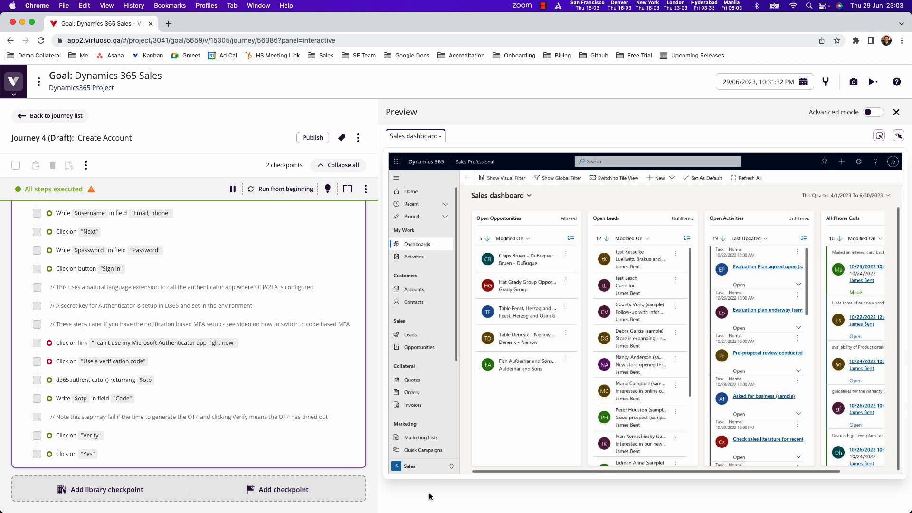
Step: Add a checkpoint named 'Load Accounts Module' and dismiss the interaction suggestions
left_click(283, 491)
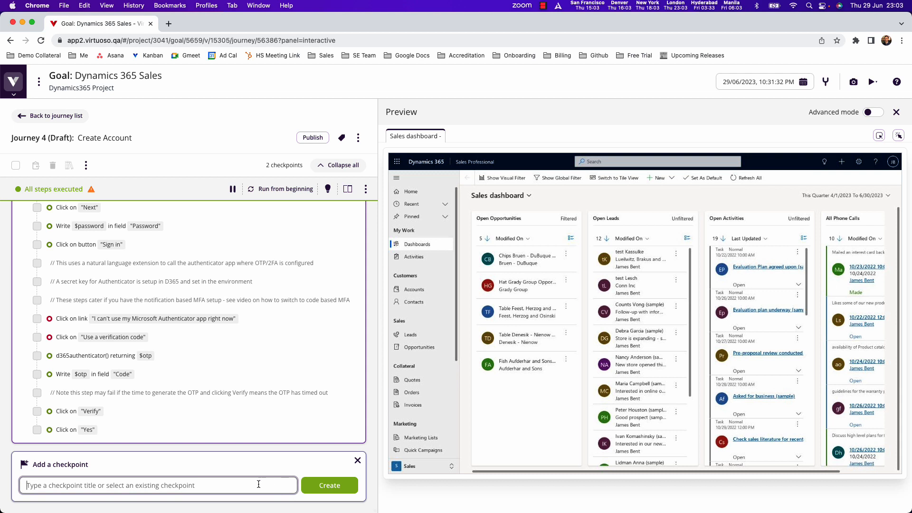
type("Load Acc")
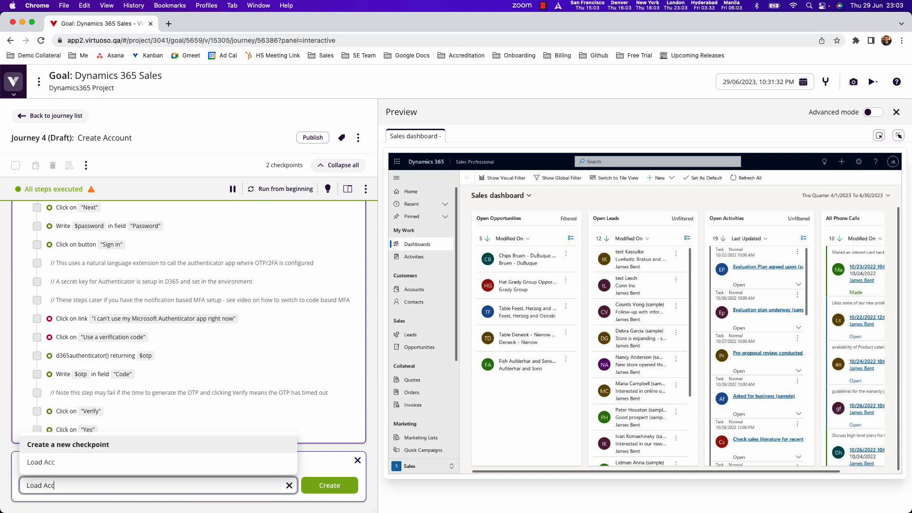
type("ounts Module")
key("Return")
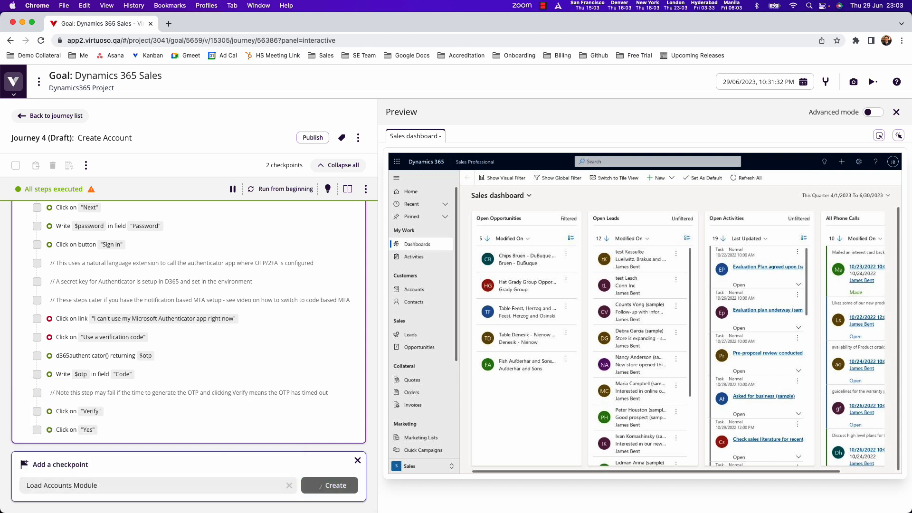
left_click(457, 506)
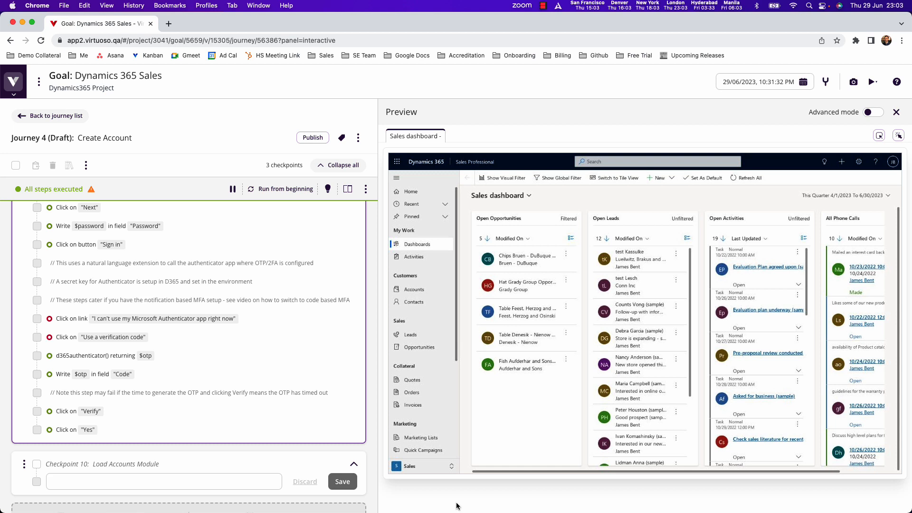
Step: Add the step 'Look for "My Work"' to the Load Accounts Module checkpoint
left_click(189, 479)
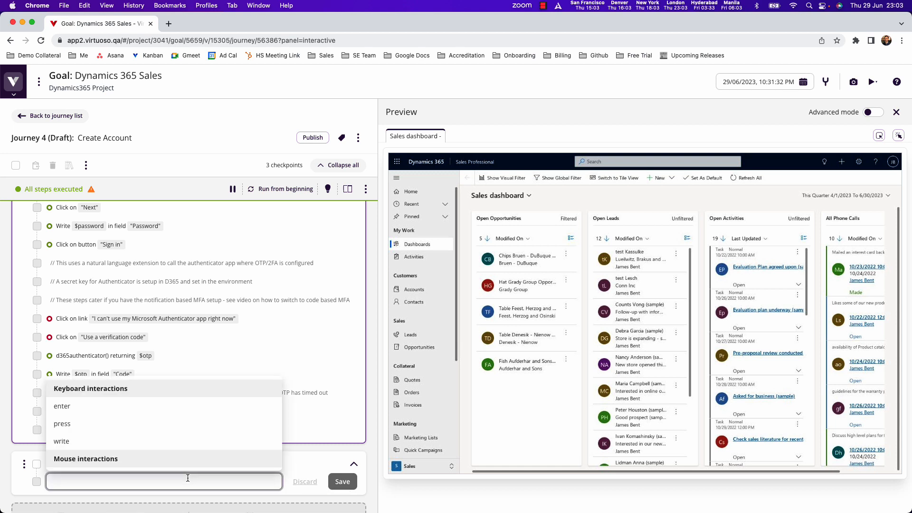
type("Look for")
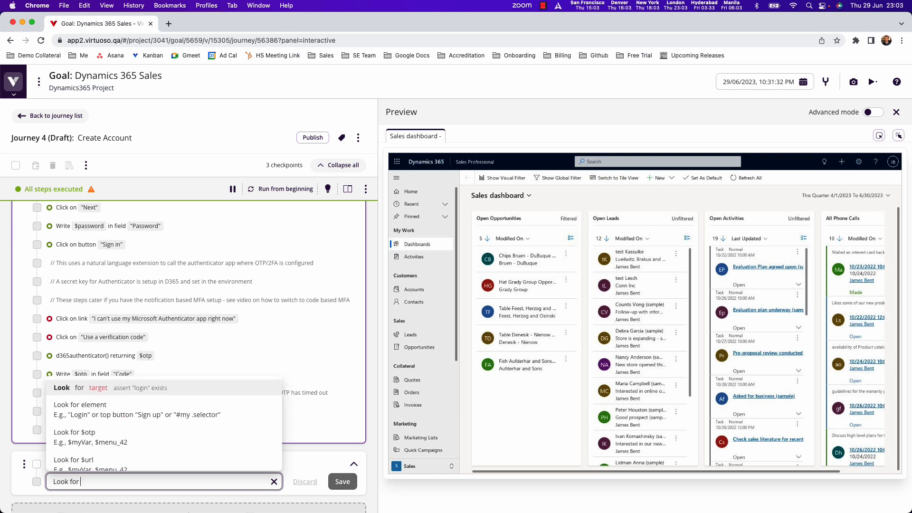
type(" \"")
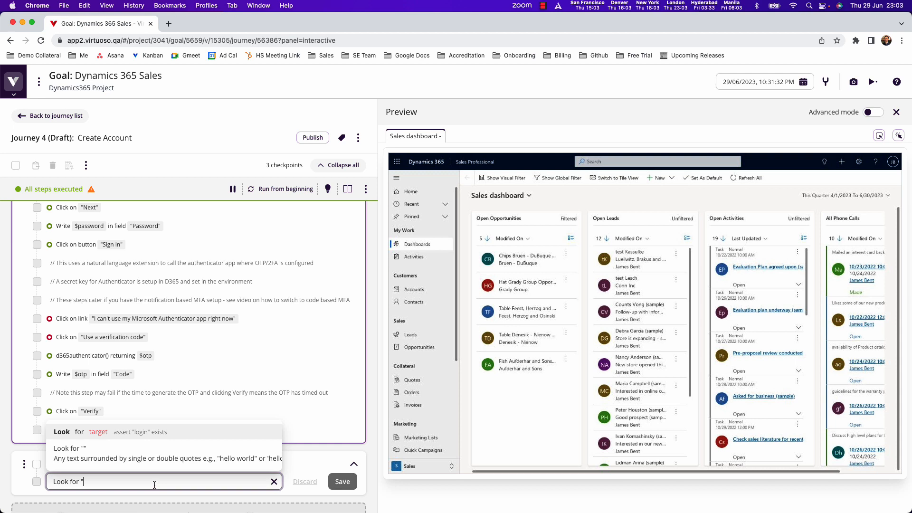
type("My Work")
type("\"")
key("Return")
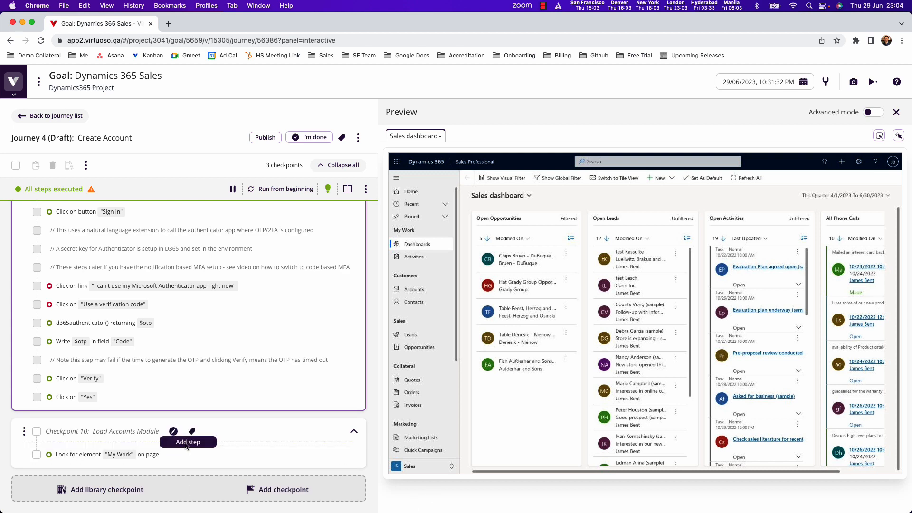
mouse_move(108, 455)
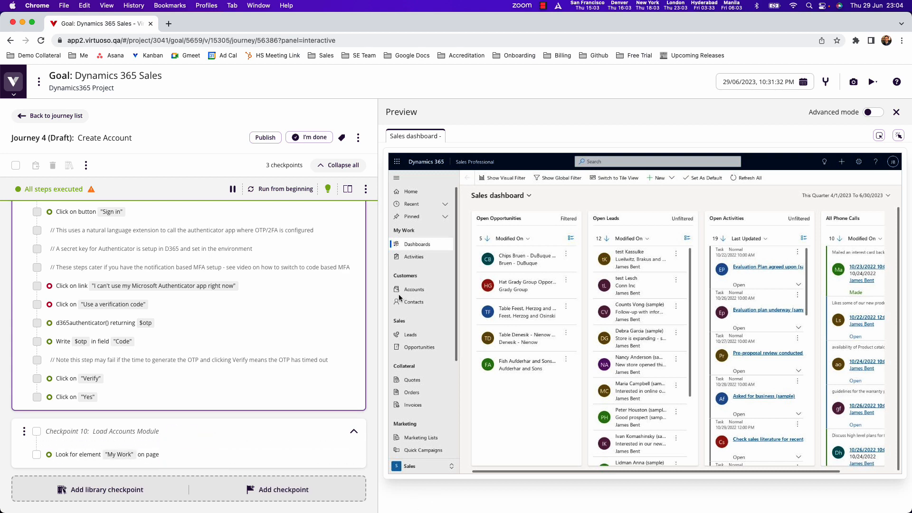
Step: Review the My Work step's captured screenshot in Step details, then return to the preview
left_click(108, 458)
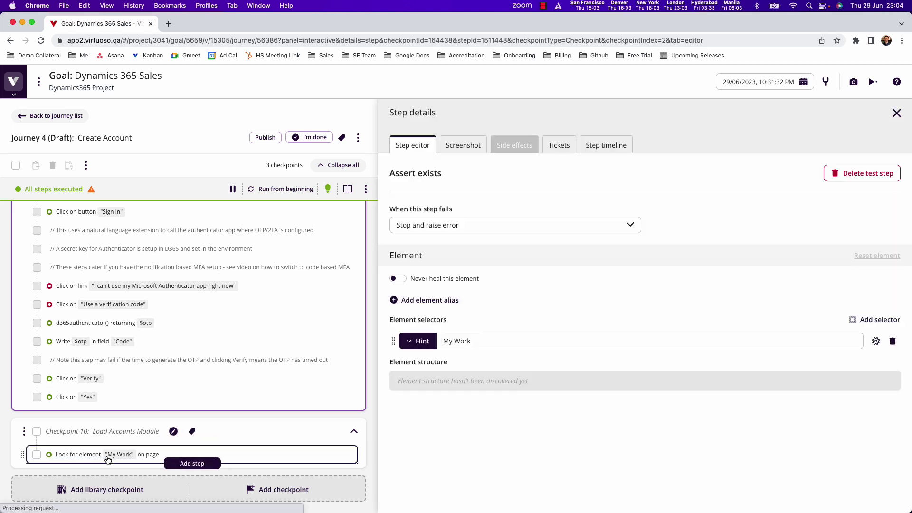
left_click(463, 153)
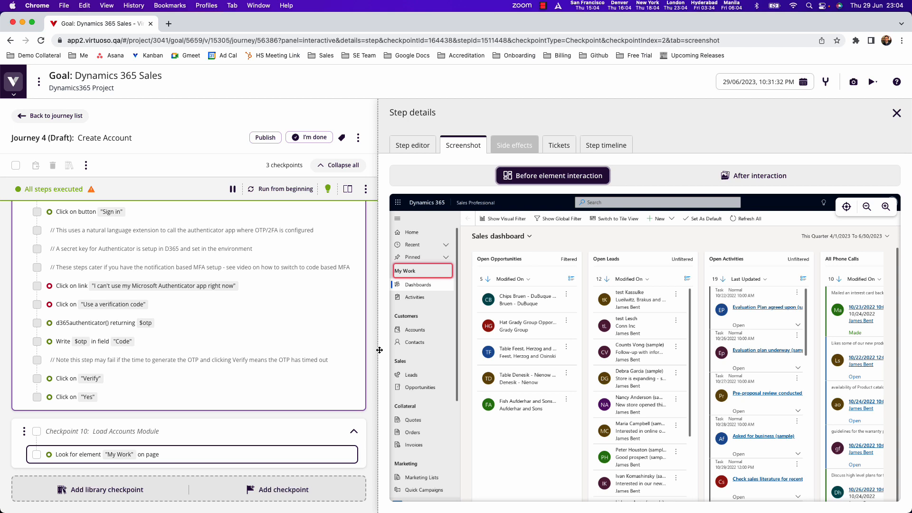
left_click(897, 114)
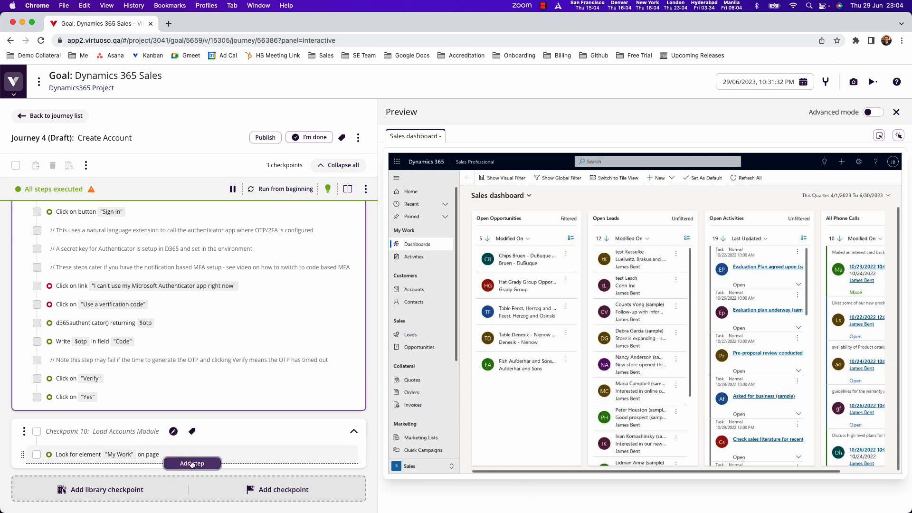
Step: Add the step 'click "Accounts"' so the preview reaches the My Active Accounts list
left_click(192, 464)
type("click ")
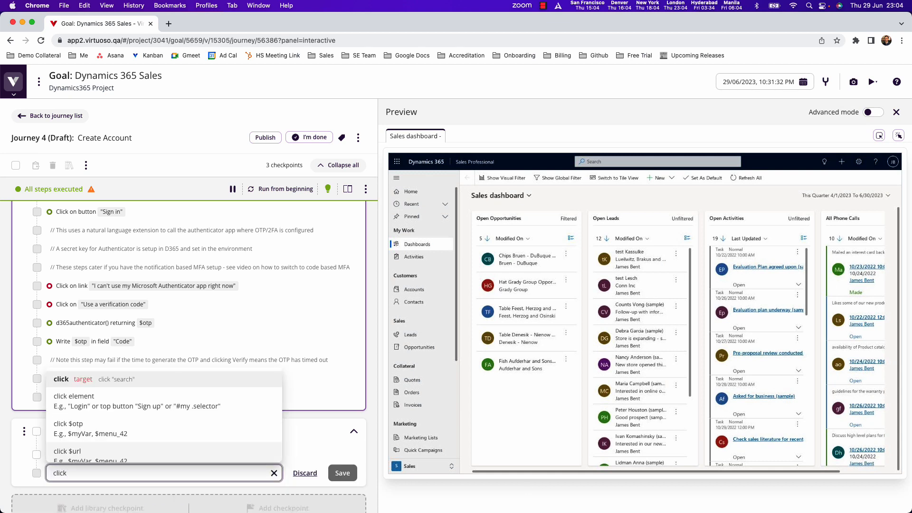
type("\"Accounts")
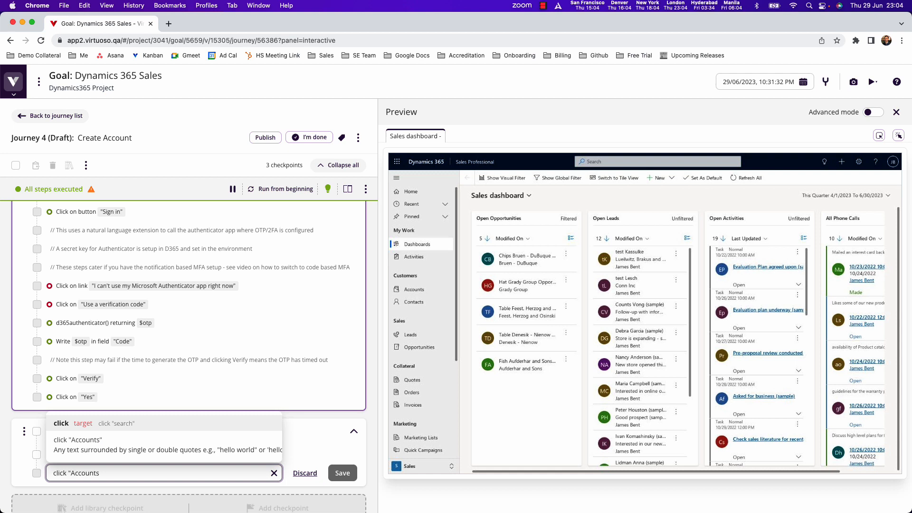
type("\"")
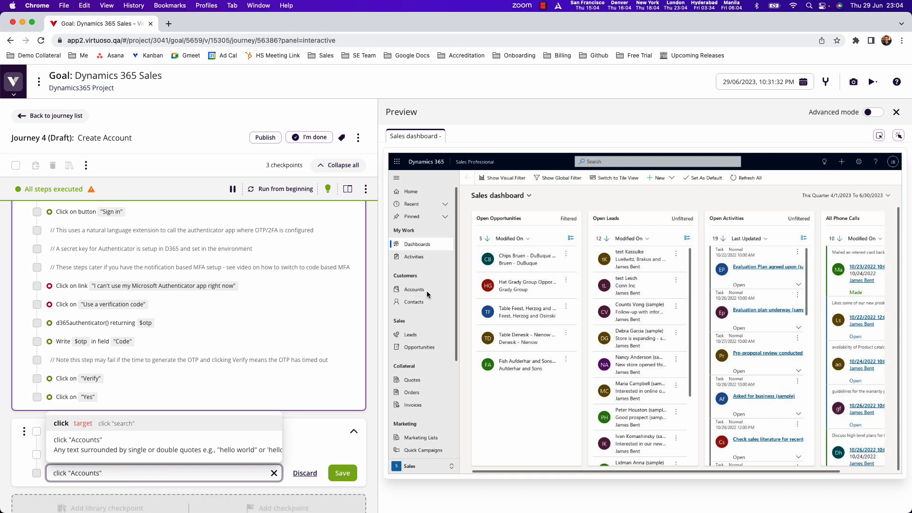
left_click(343, 472)
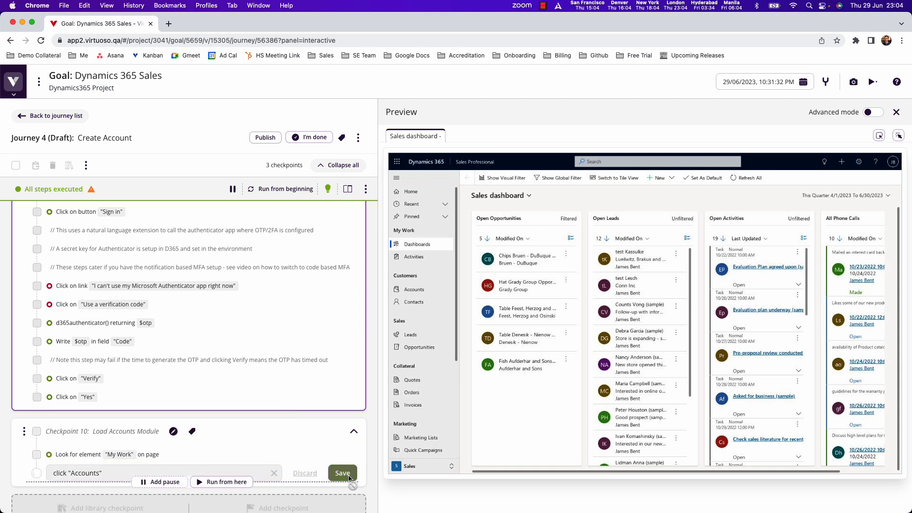
left_click(440, 508)
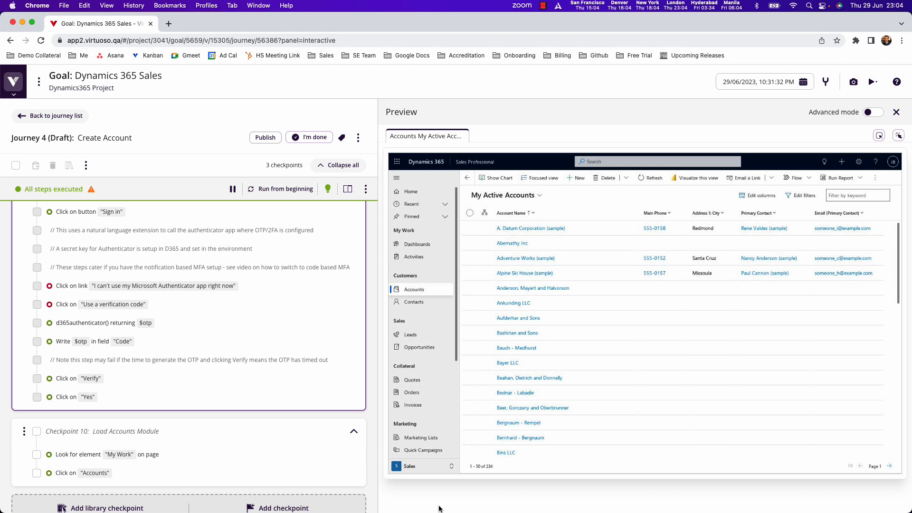
Step: Add a 20-second step 'Wait for "My Active Accounts"' to the checkpoint
left_click(186, 484)
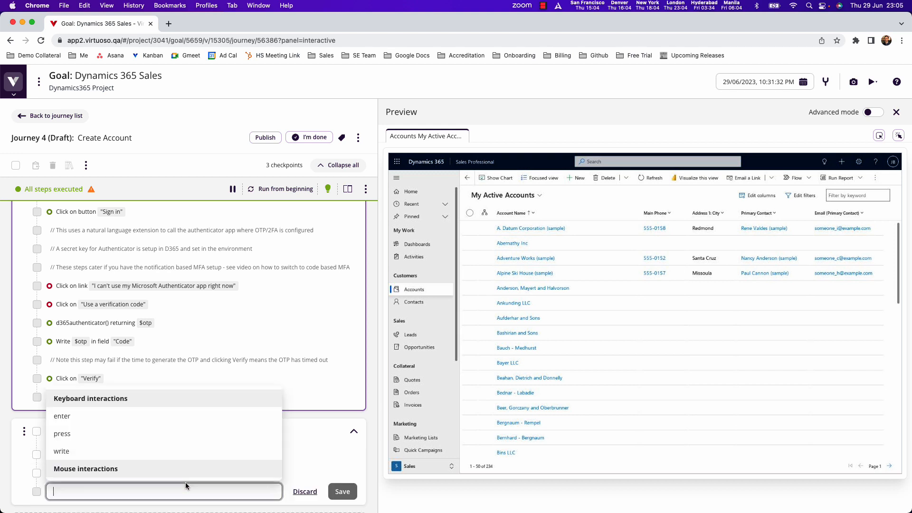
type("Wait")
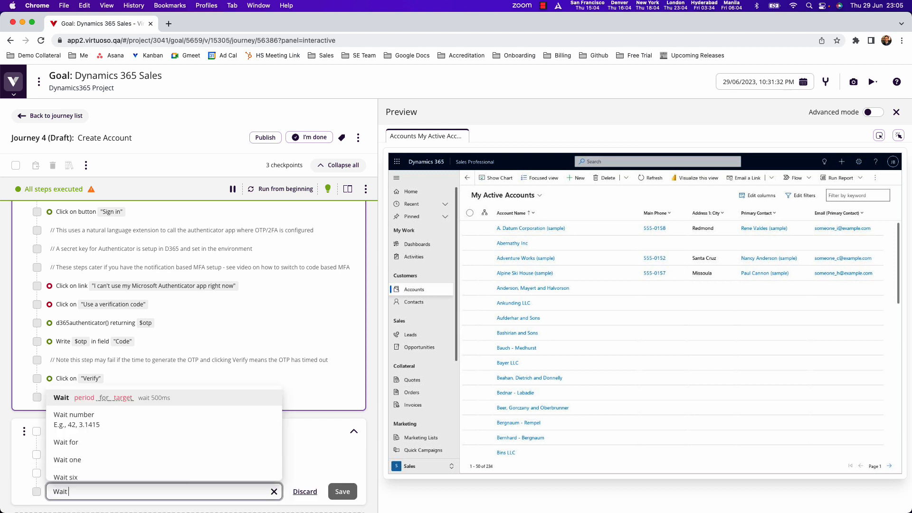
type(" for \"My")
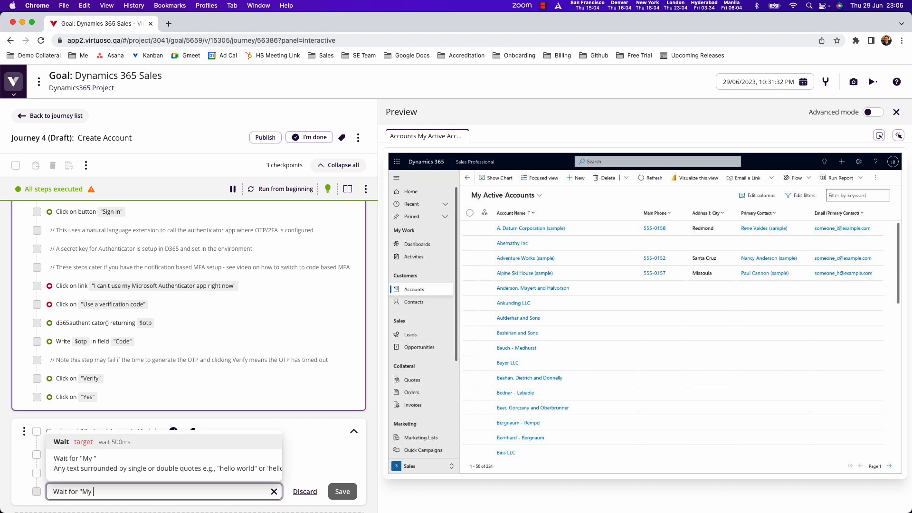
type(" Active")
type(" Accounts")
key("Return")
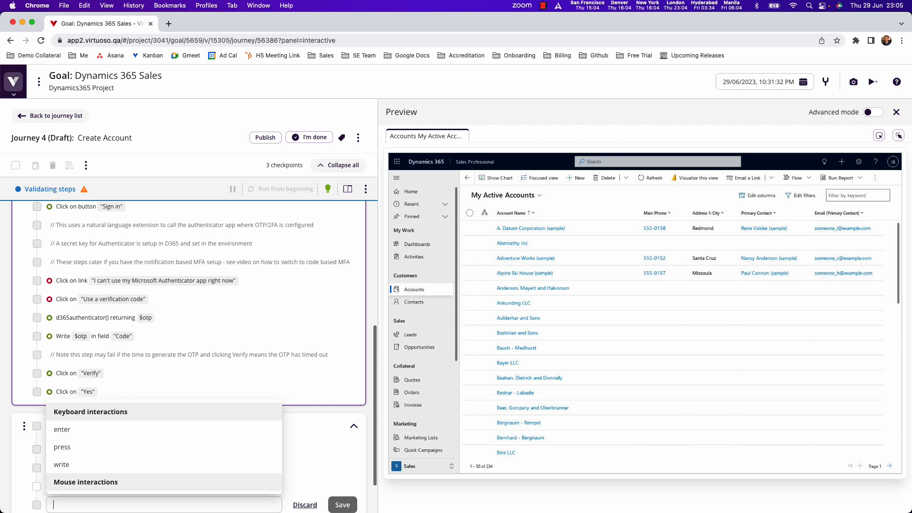
left_click(440, 507)
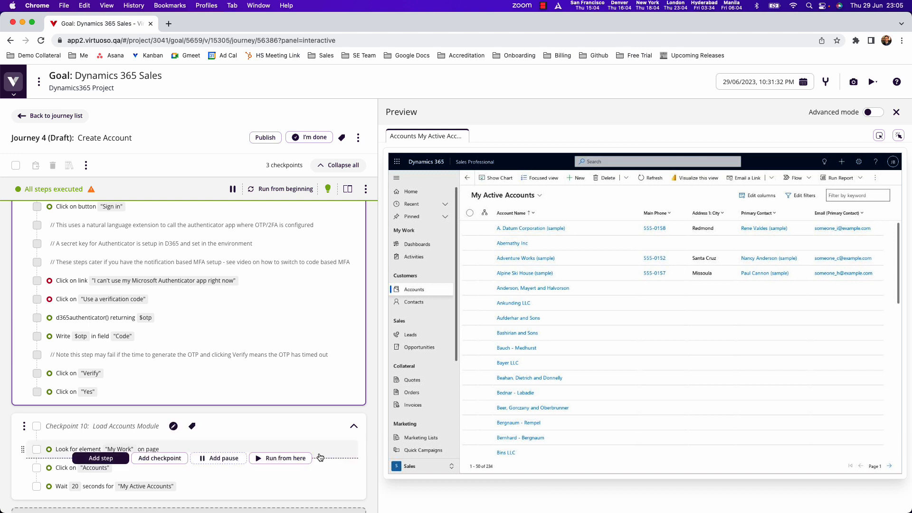
mouse_move(221, 437)
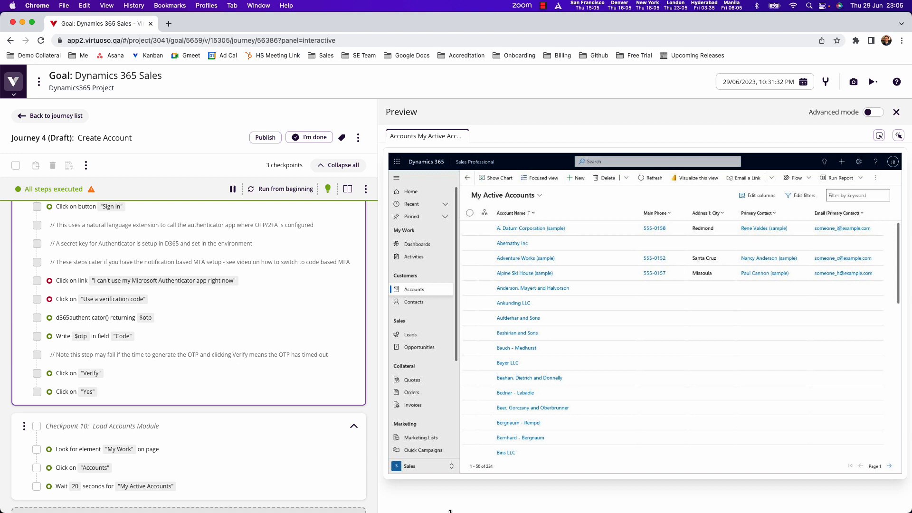
mouse_move(187, 437)
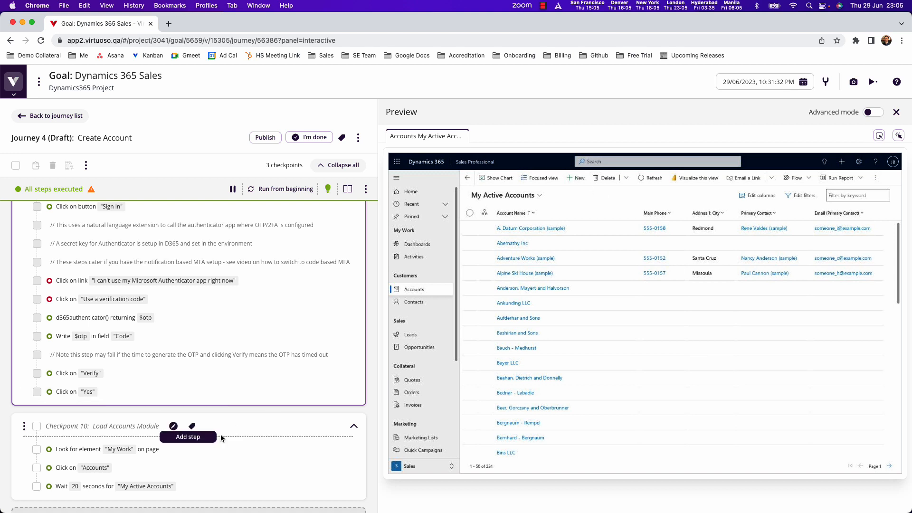
Step: Add steps 'Click "New"' and 'Wait for "New Account"' to open the New Account form
left_click(188, 495)
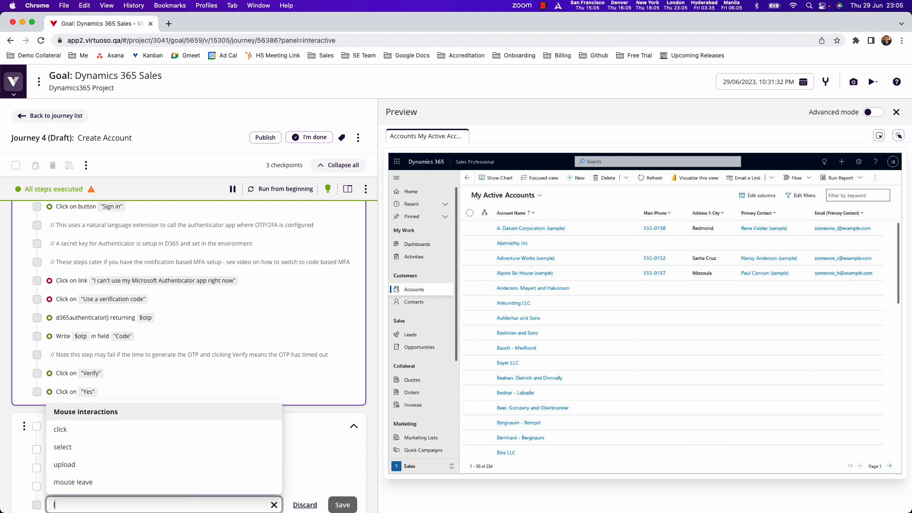
type("Click \"New")
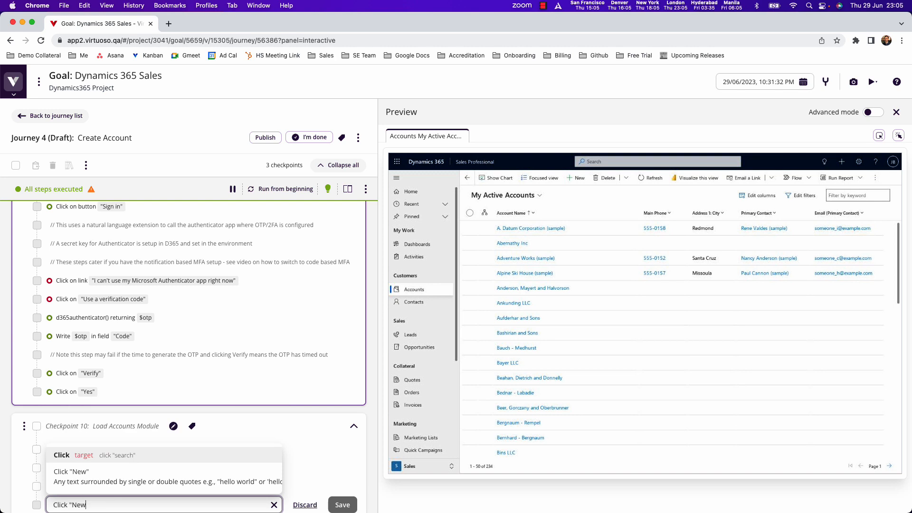
type("\"")
key("Return")
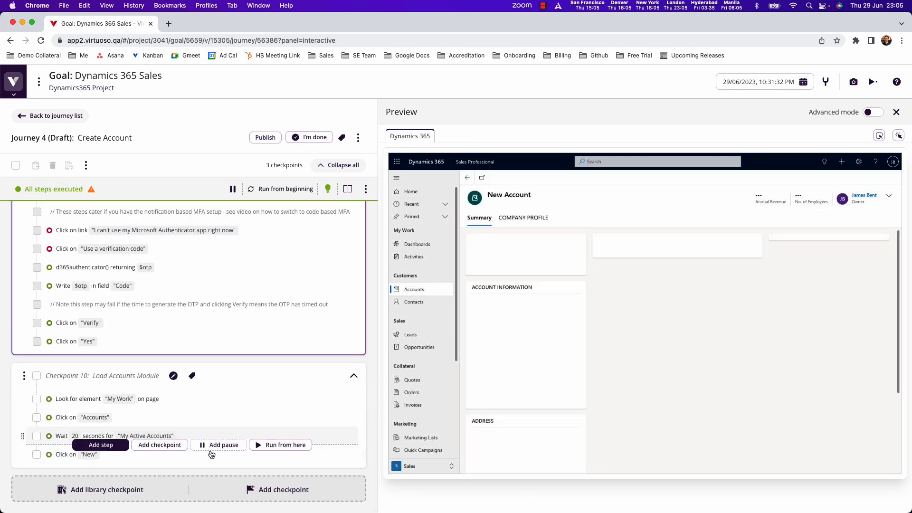
left_click(166, 464)
type("Wait")
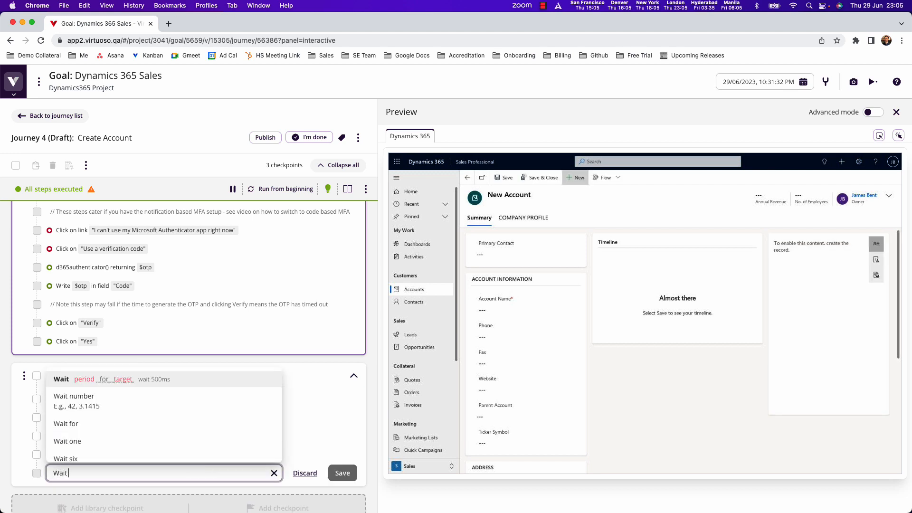
type(" for \"New Account")
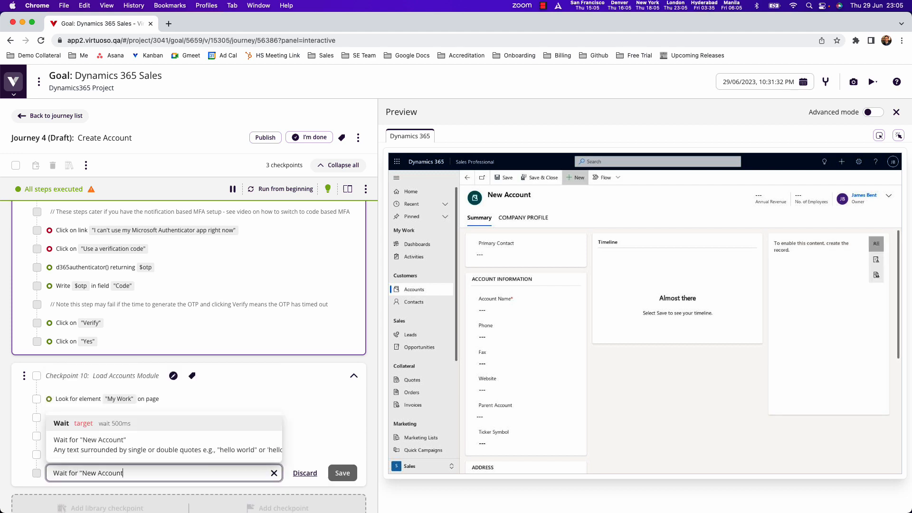
type("\"")
key("Return")
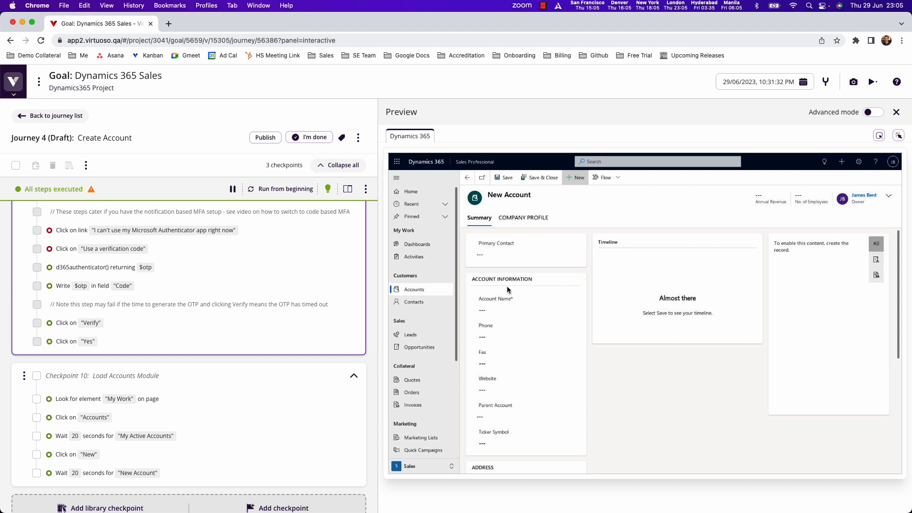
mouse_move(181, 454)
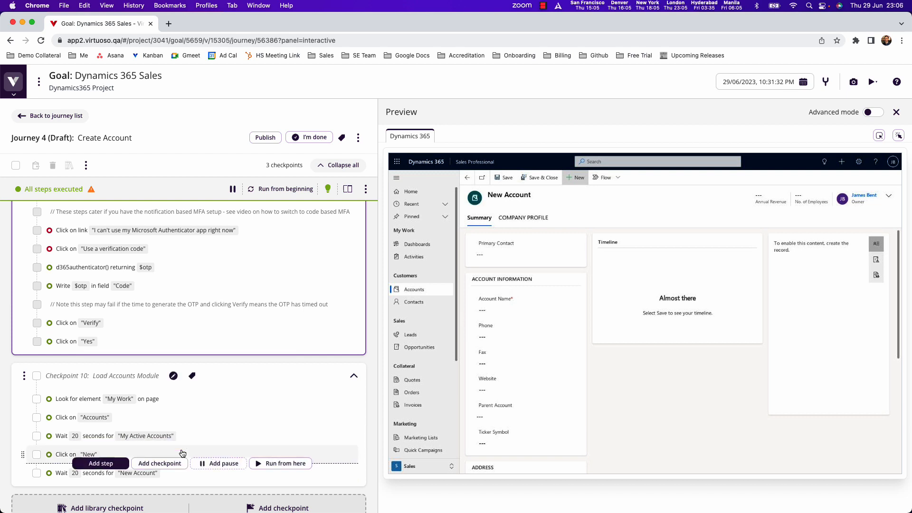
Step: Add the step 'Click "Account Name"', fixing the capitalisation of Account
left_click(188, 483)
type("Clic")
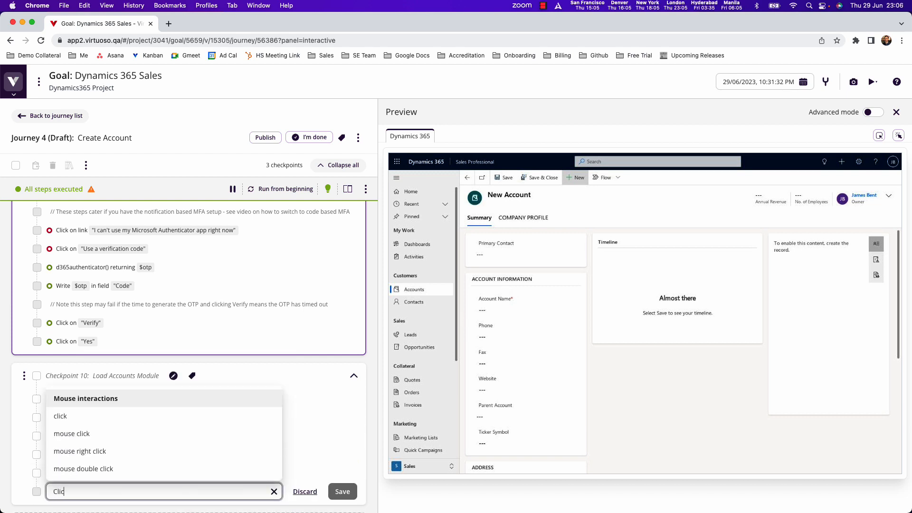
type("k \"account Name")
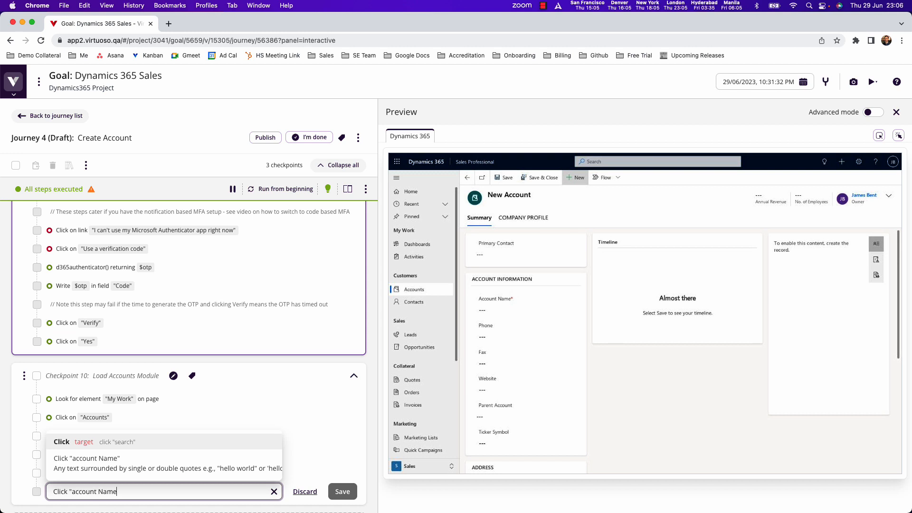
type("\"")
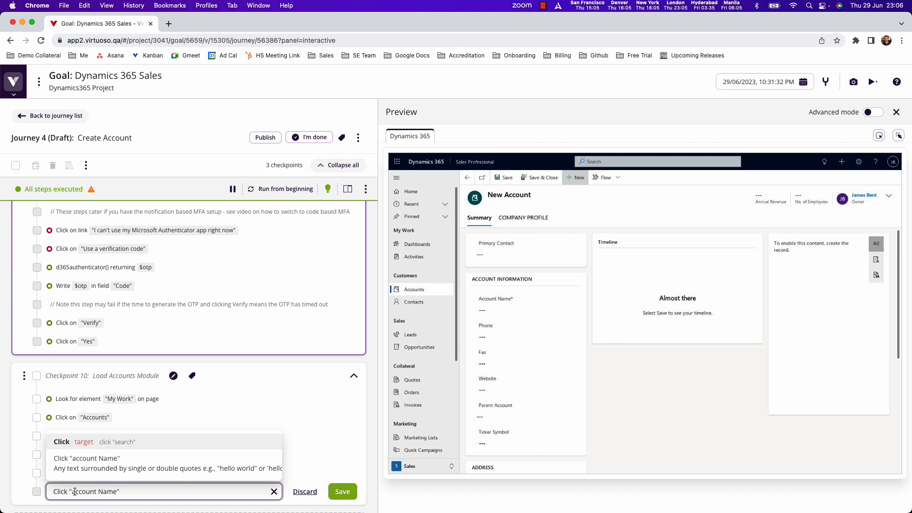
left_click(74, 491)
key("Delete")
type("A")
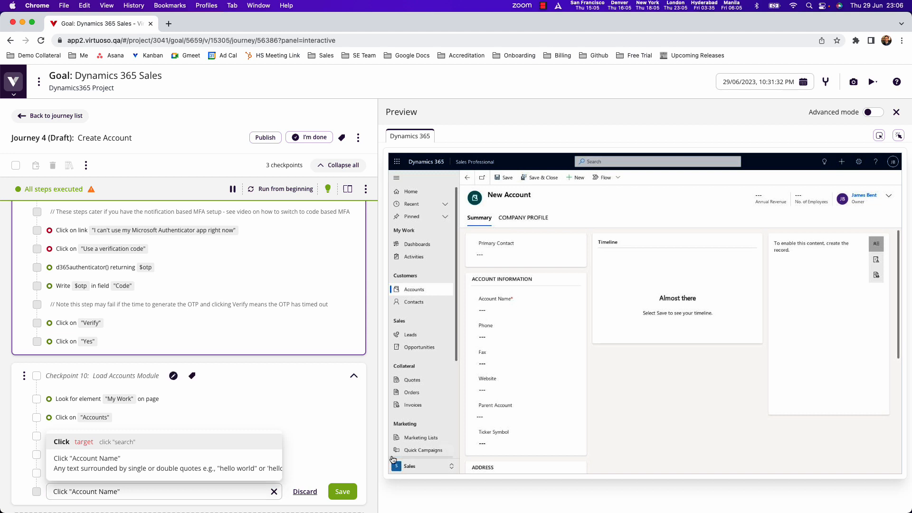
key("Return")
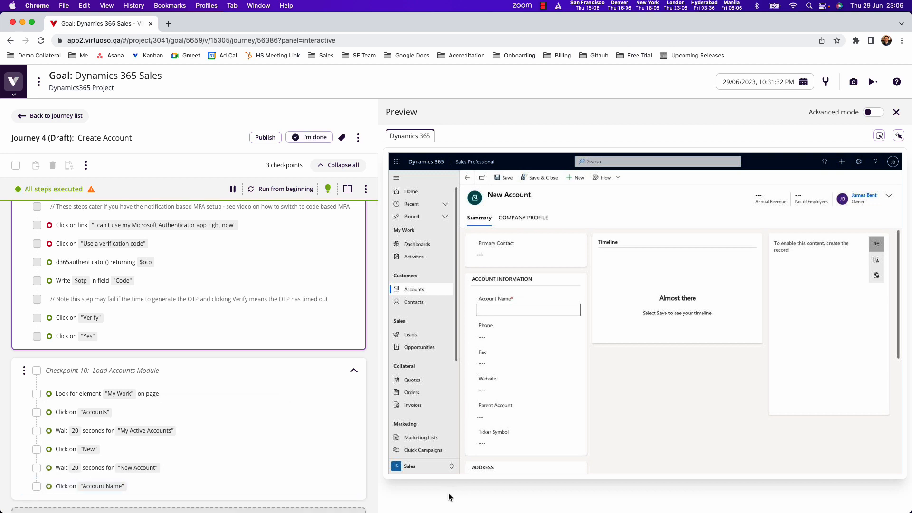
Step: Add the step 'Write "James Co" in "Account Name"' so the form shows James Co
left_click(192, 496)
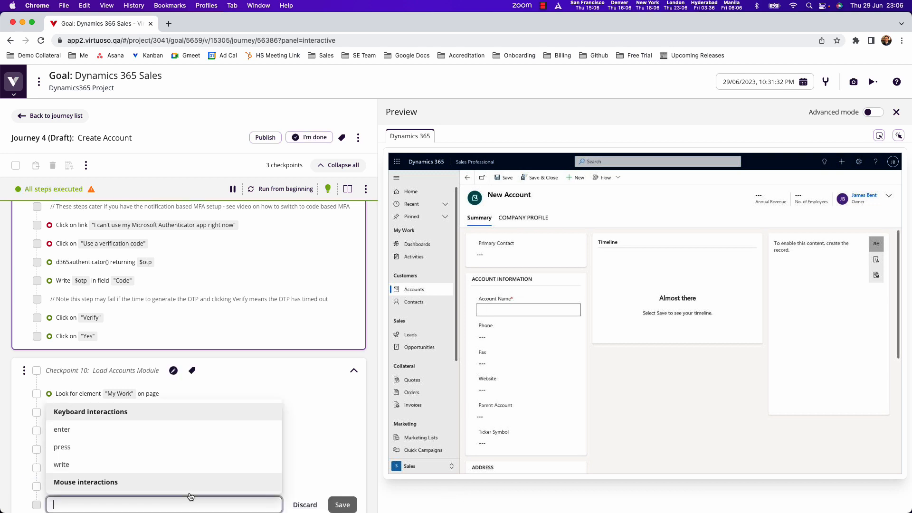
type("Write \"")
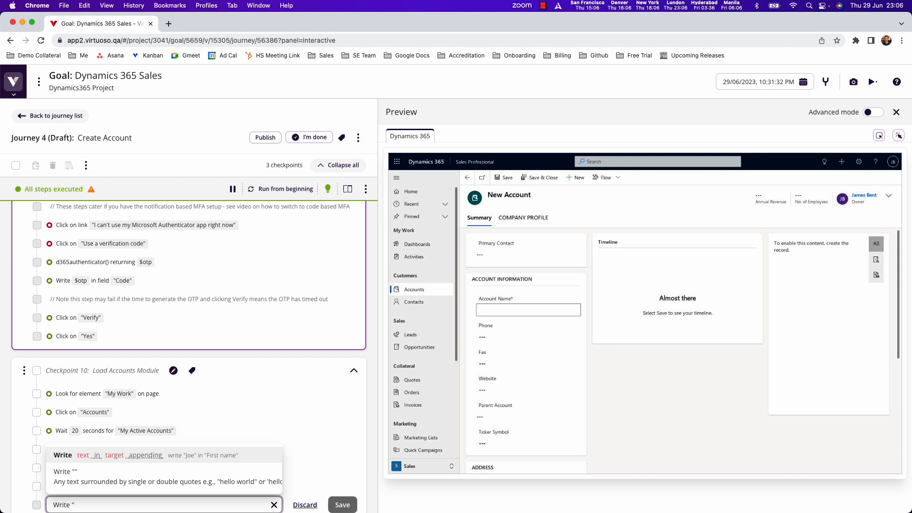
type("mes Ci")
type("o\" in \"")
type("AccountName")
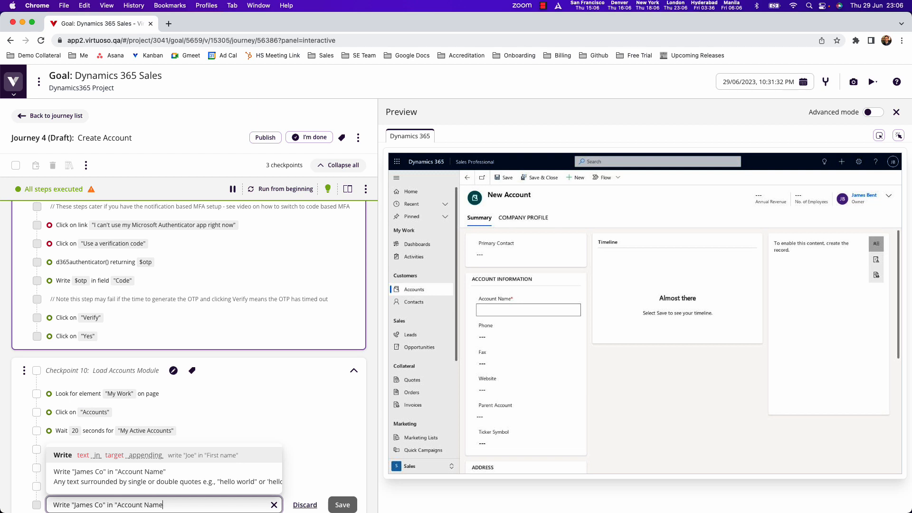
type("\"")
key("Return")
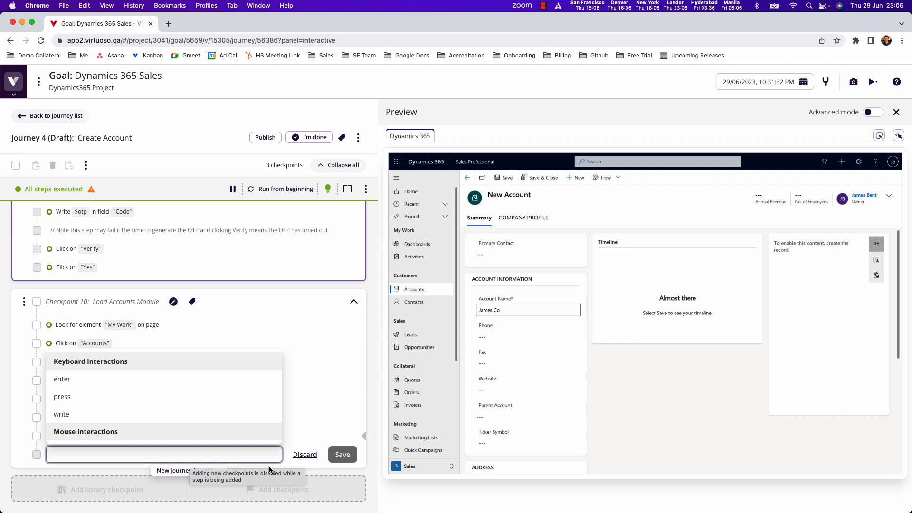
left_click(434, 508)
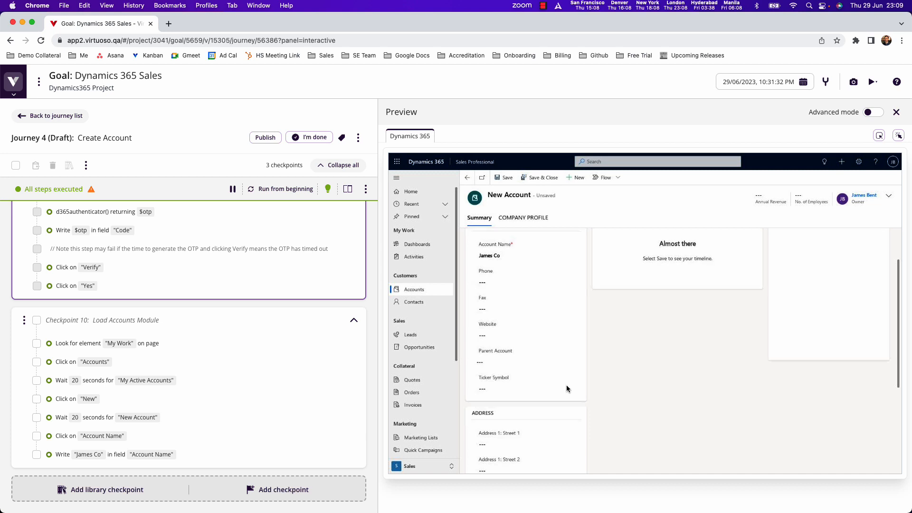
scroll(566, 387, "down", 2)
scroll(627, 385, "up", 5)
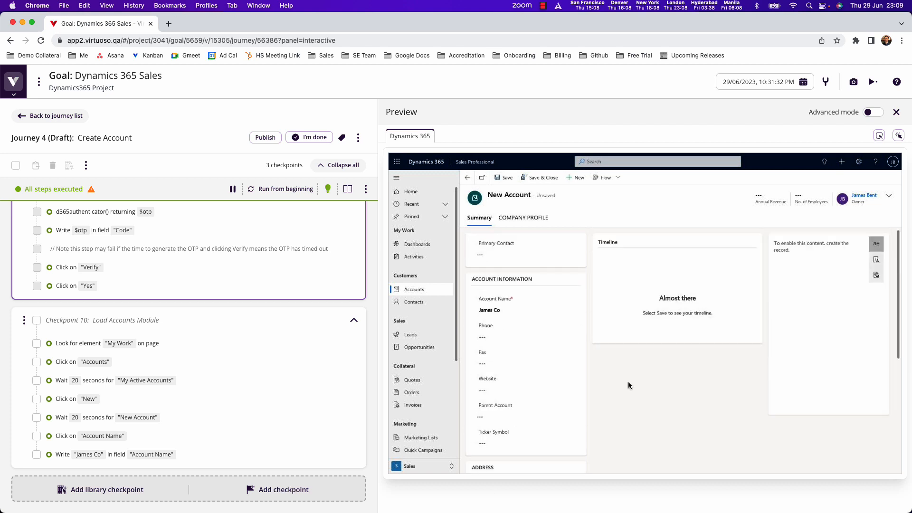
scroll(545, 339, "down", 5)
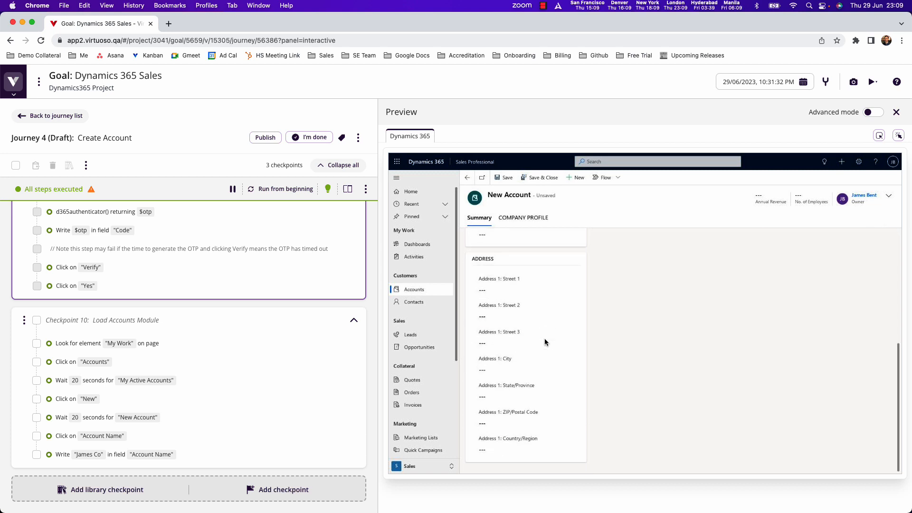
scroll(545, 339, "up", 5)
mouse_move(115, 454)
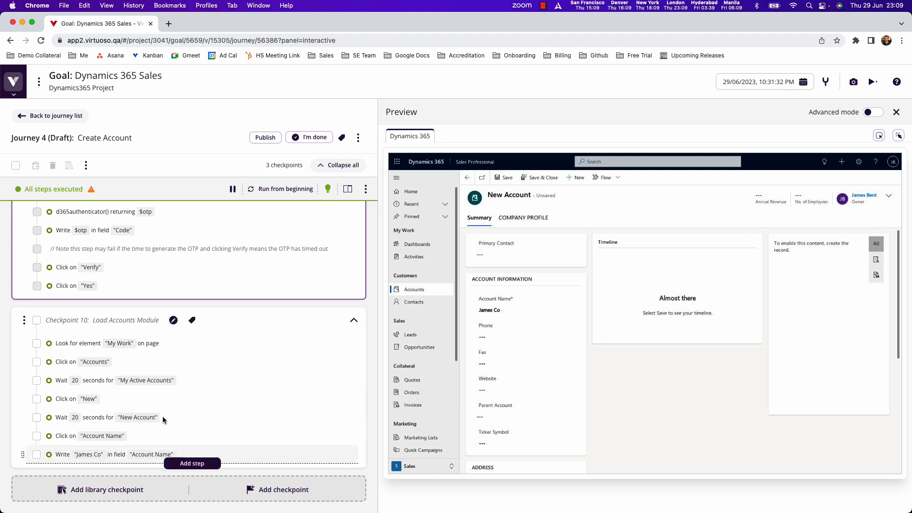
Step: Add the step 'Click "Save & Close"' after the write step
left_click(183, 464)
type("Cli")
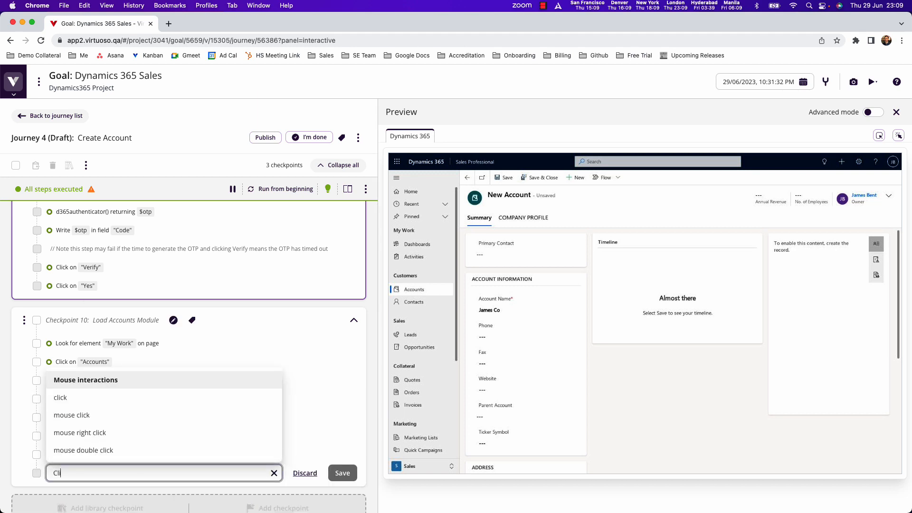
type("ck \"Save & ")
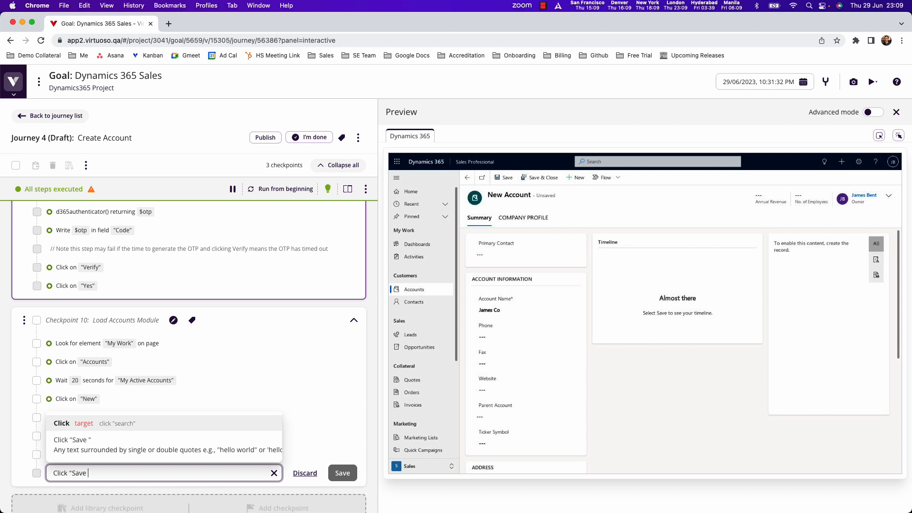
type("Close\"")
key("Return")
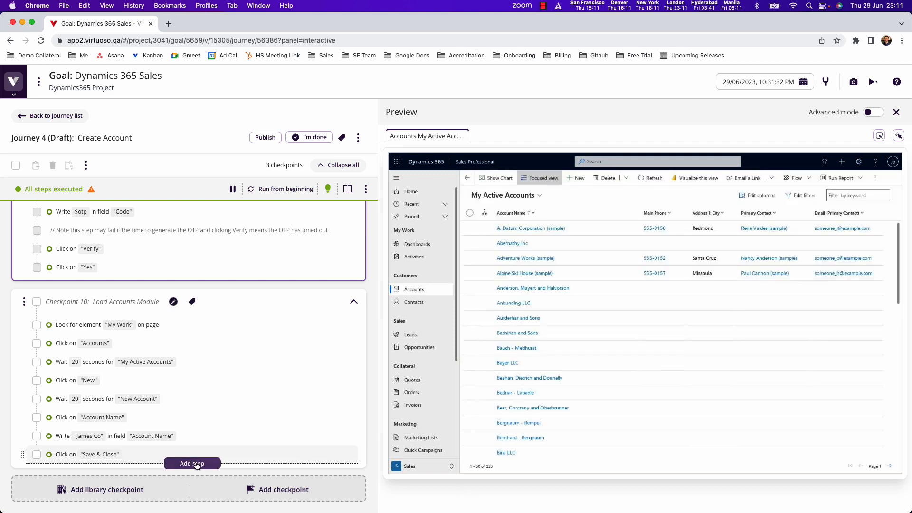
Step: Add a 20-second step 'Wait for "My Active Accounts"', correcting the mistyped page name
left_click(197, 464)
type("Wait for")
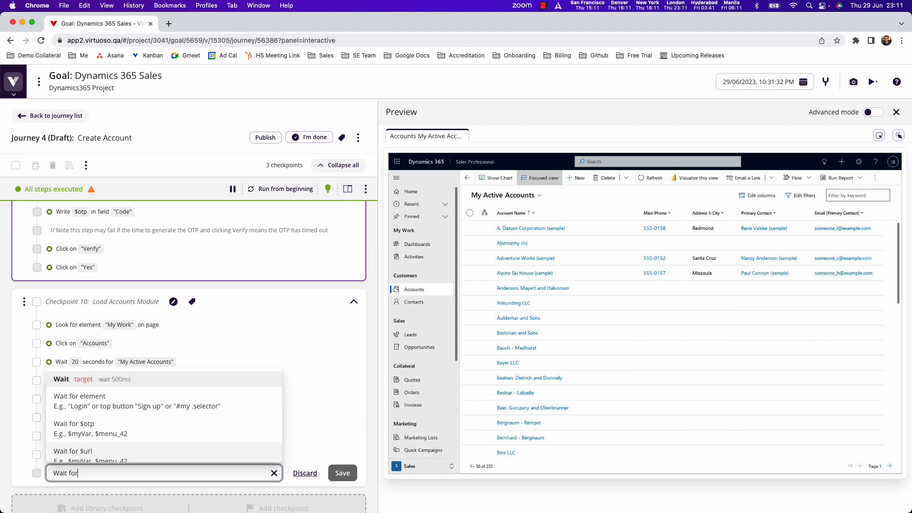
type(" \"My Acriuve")
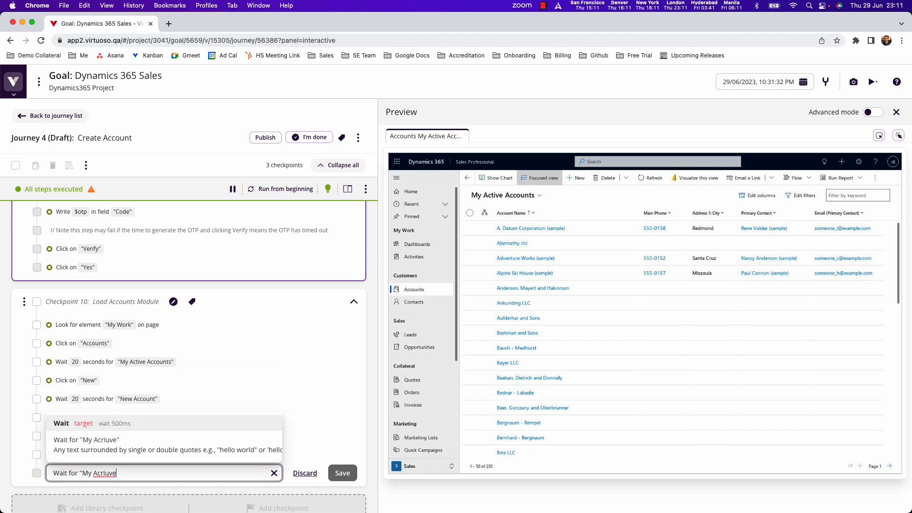
key("BackSpace")
key("BackSpace")
type("ive Acc")
type("ounts\"")
key("Return")
key("Escape")
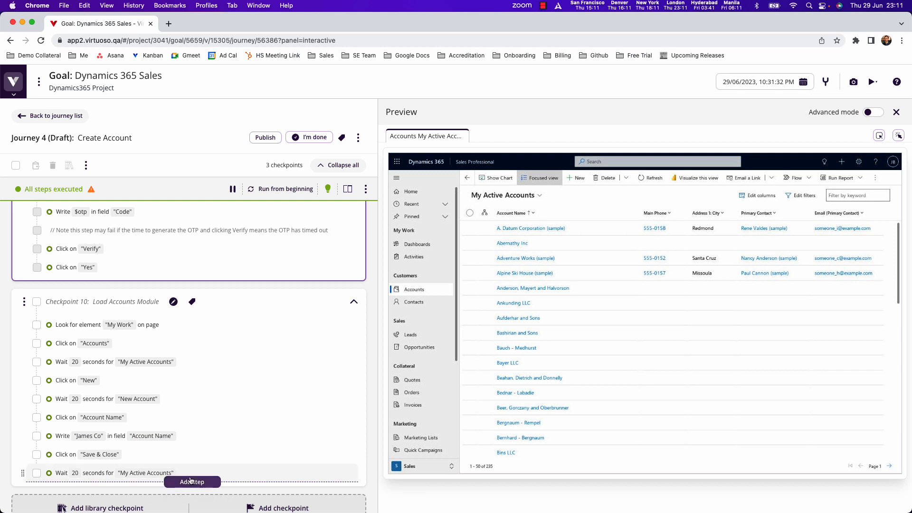
Step: Add steps 'Write "James Co" in "Filter by keyword"' and 'Press ENTER' to narrow the list to James Co
left_click(189, 484)
type("Writ")
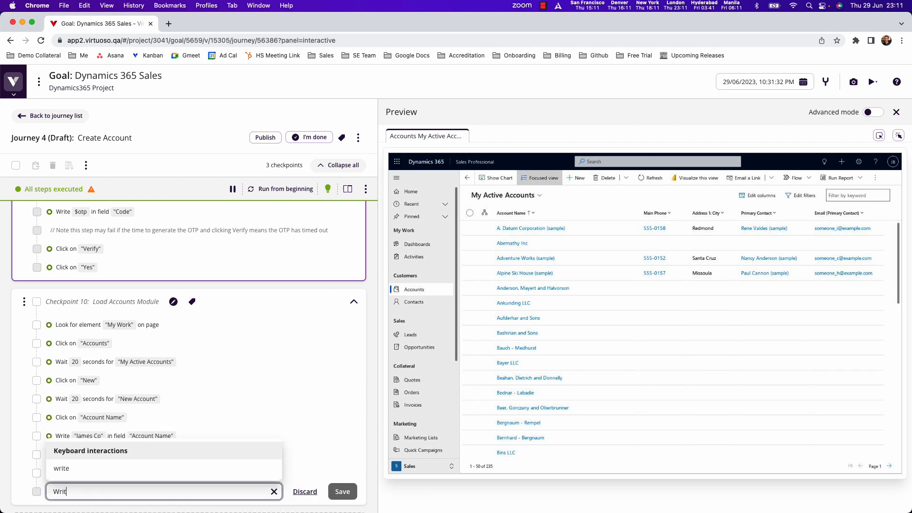
type("e \"James C")
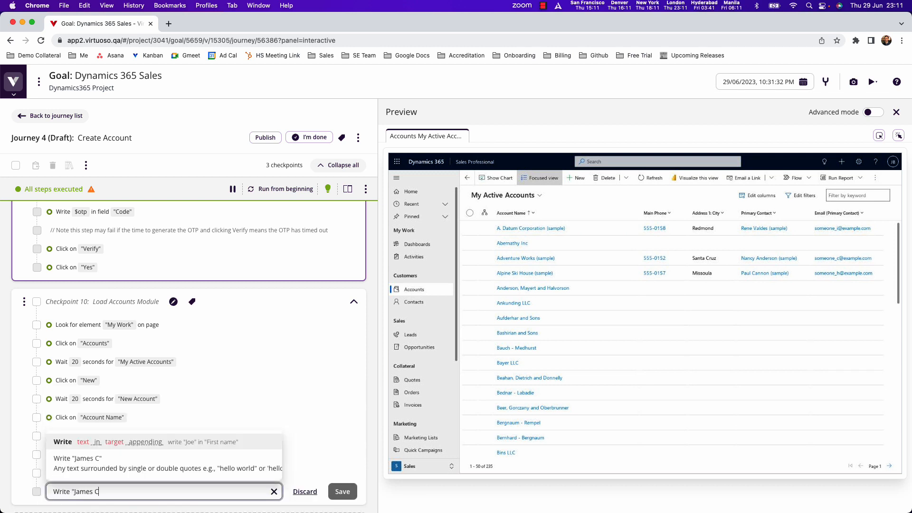
type("o\" in \"Filt")
type("er by keyword\"")
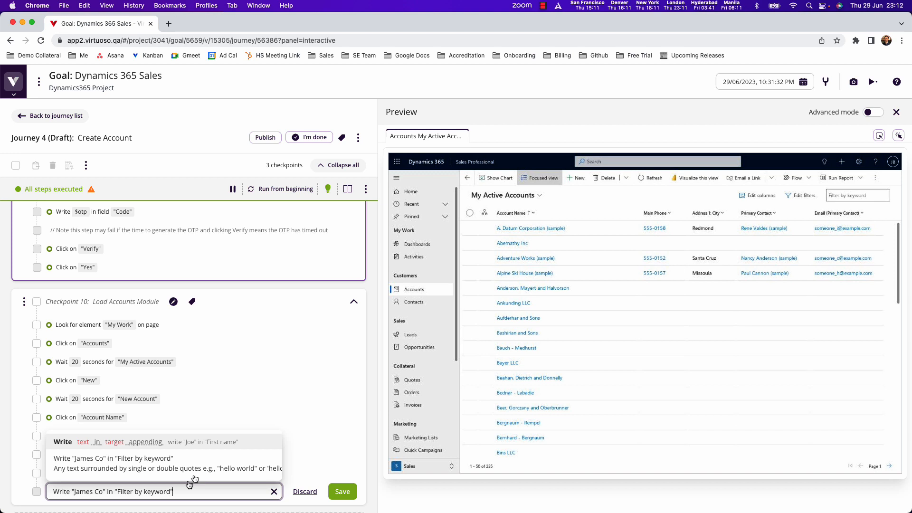
left_click(341, 491)
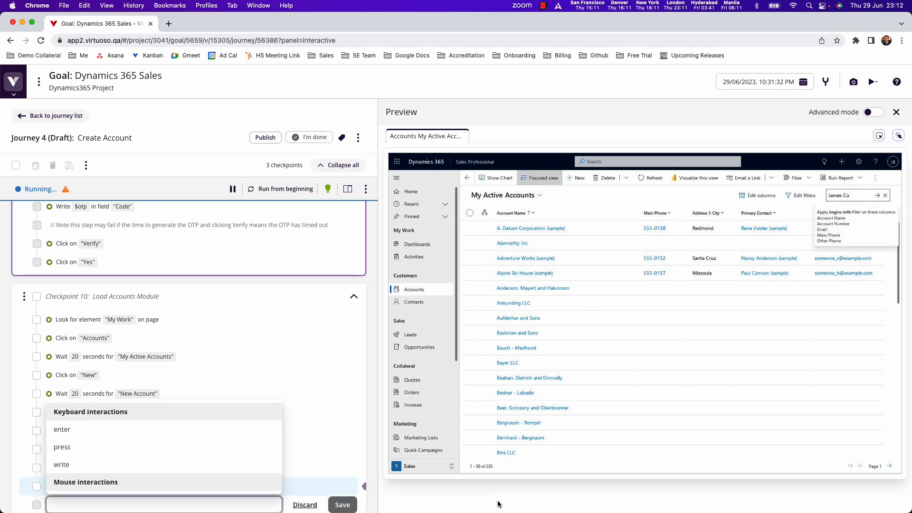
type("Press E")
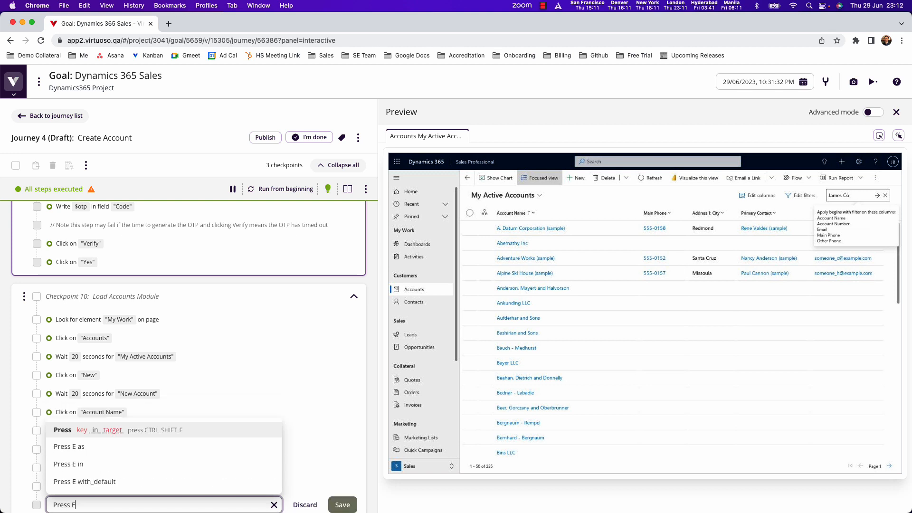
type("NTER")
key("Return")
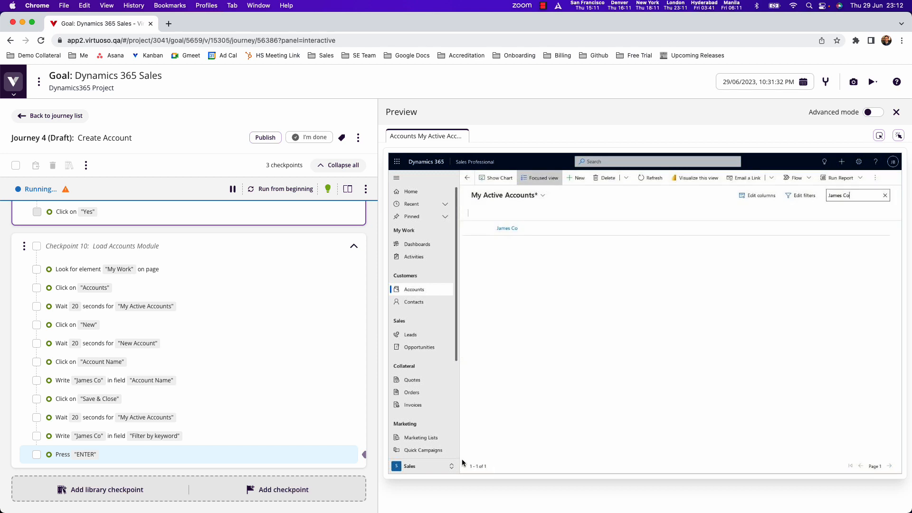
Step: Add the step 'Look for link "James Co"' to end the checkpoint
left_click(194, 464)
type("LO")
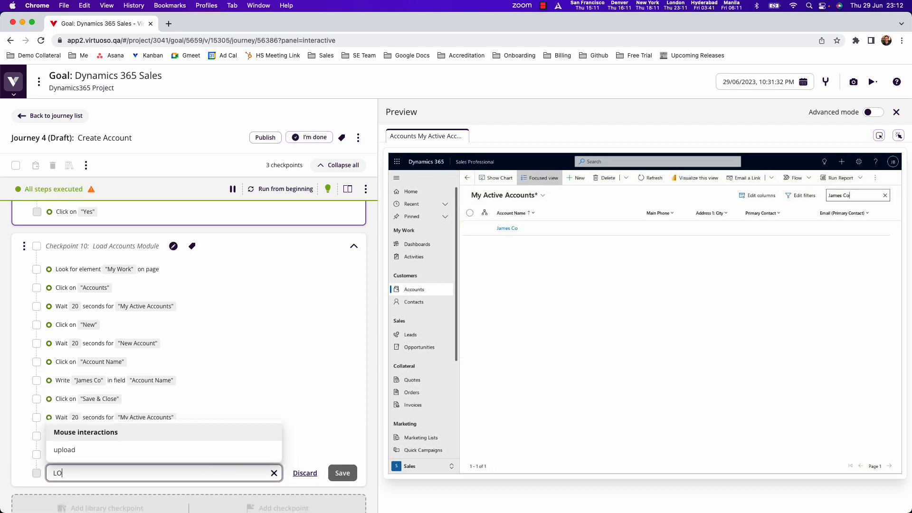
key("BackSpace")
type("ok")
key("BackSpace")
type("ok")
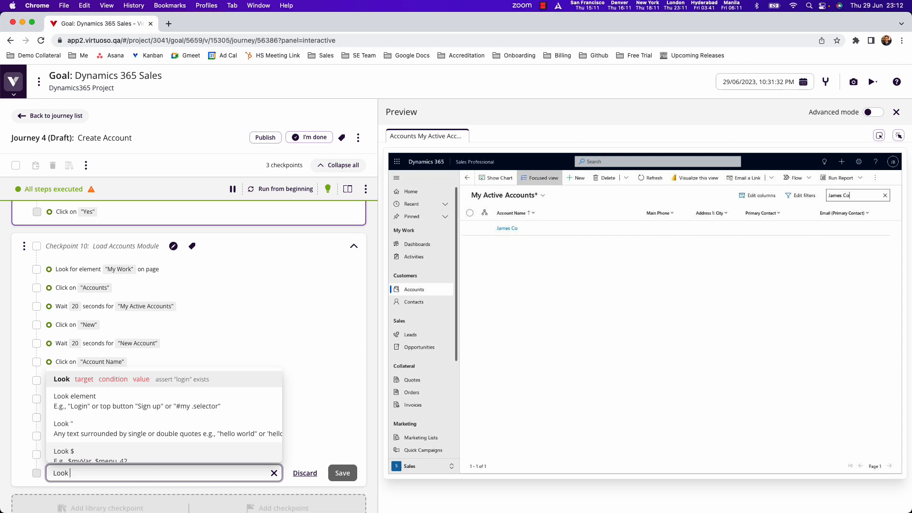
type(" for \"")
key("BackSpace")
type("li")
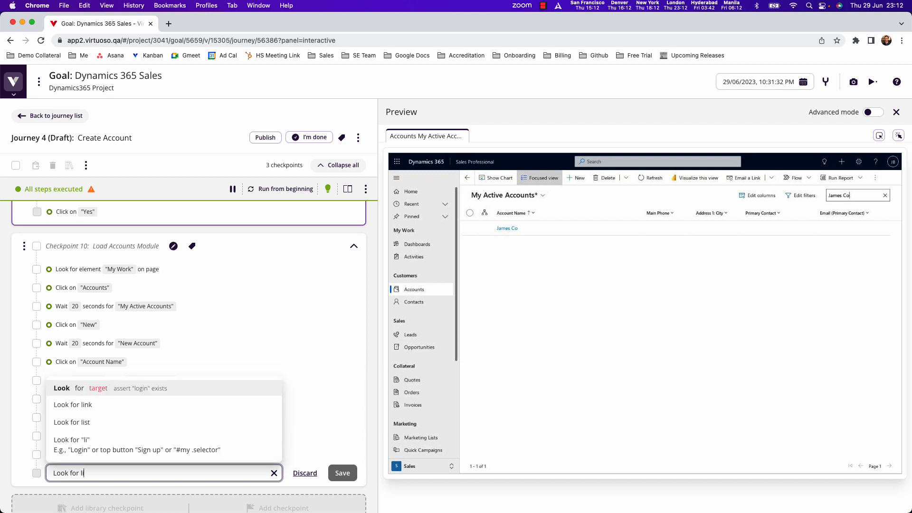
type("nk \"Jam")
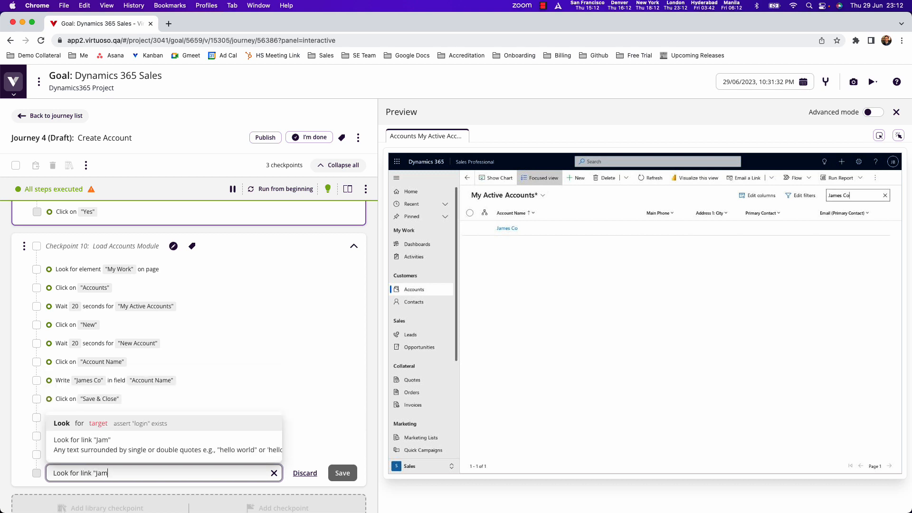
type("es Co\"")
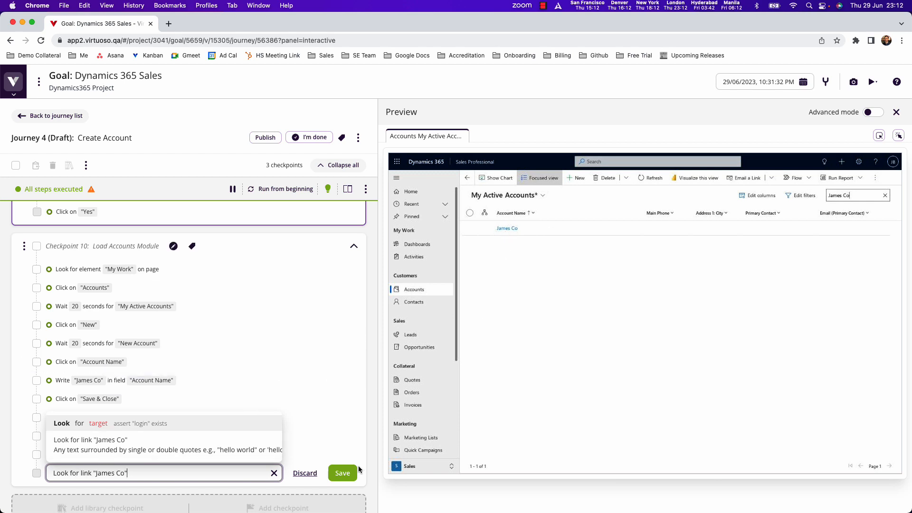
key("Return")
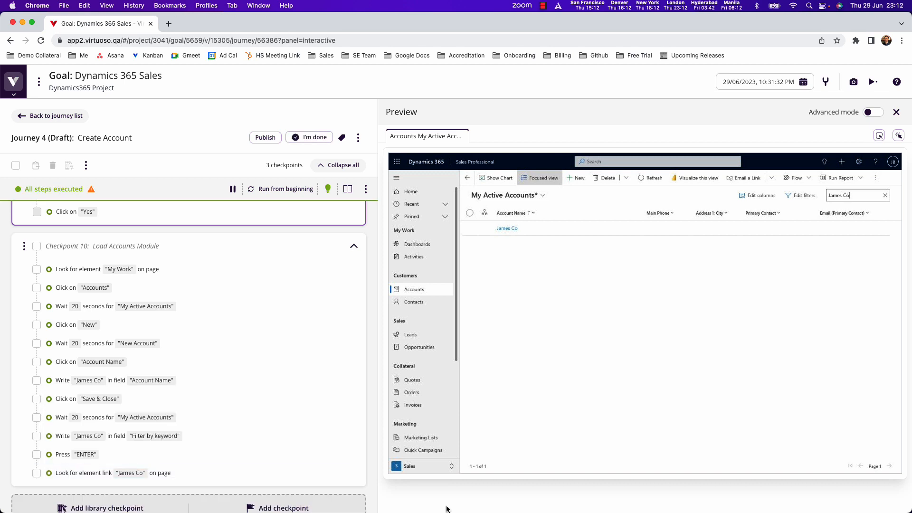
Step: Review the James Co link step's before-interaction screenshot in Step details, then return to the preview
left_click(107, 474)
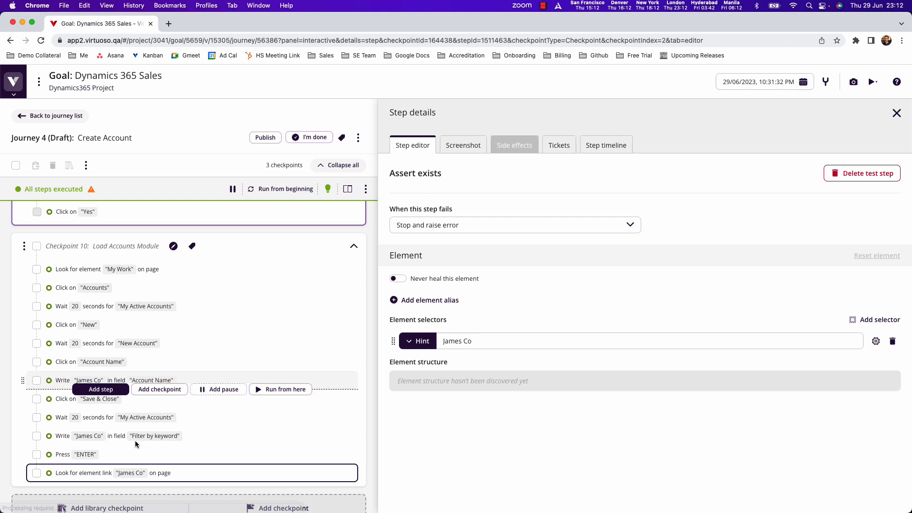
left_click(462, 146)
left_click(535, 178)
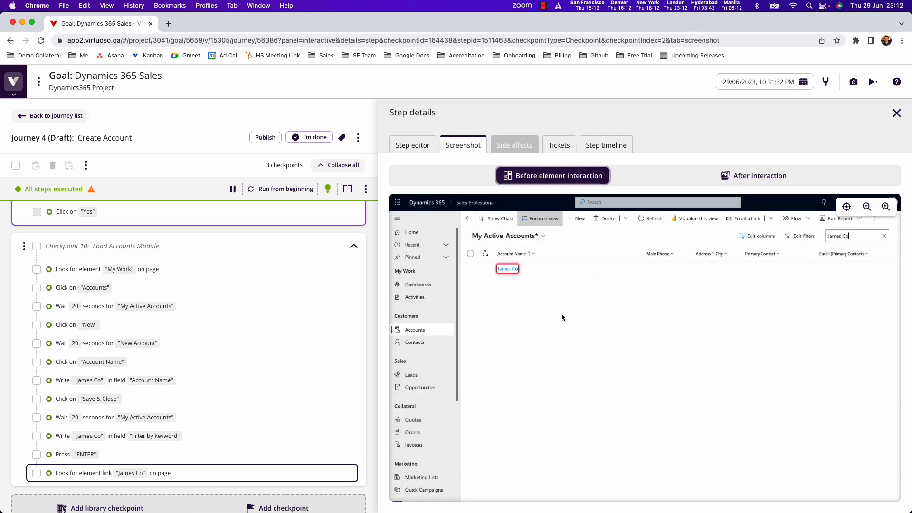
left_click(896, 113)
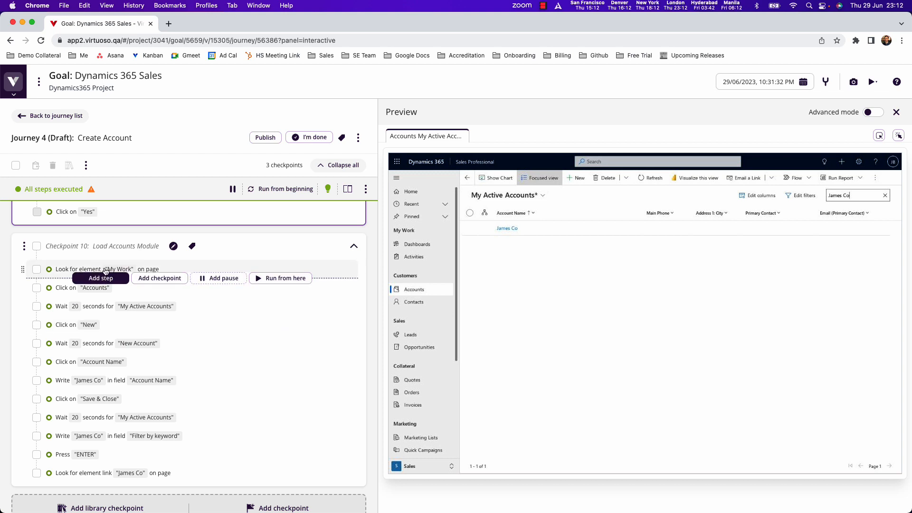
scroll(91, 325, "up", 2)
scroll(91, 326, "up", 5)
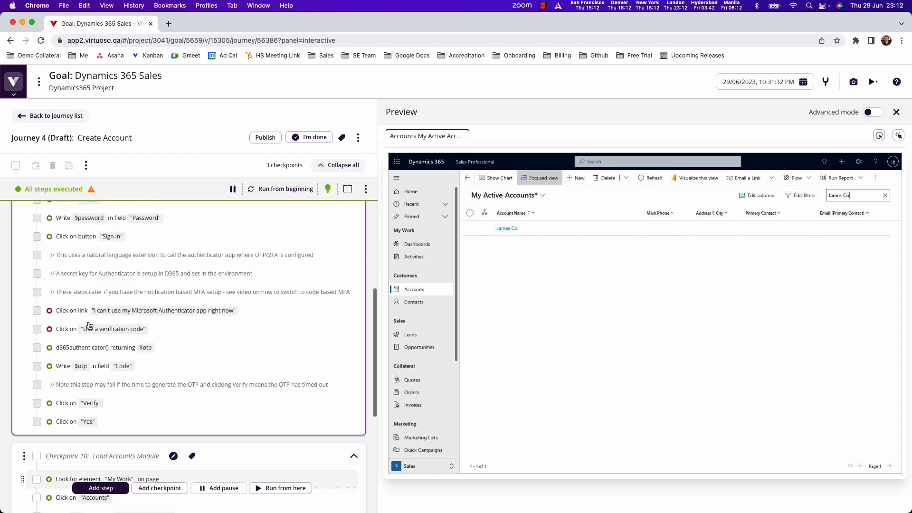
scroll(91, 326, "up", 5)
scroll(107, 299, "up", 5)
scroll(132, 255, "down", 3)
scroll(116, 298, "down", 3)
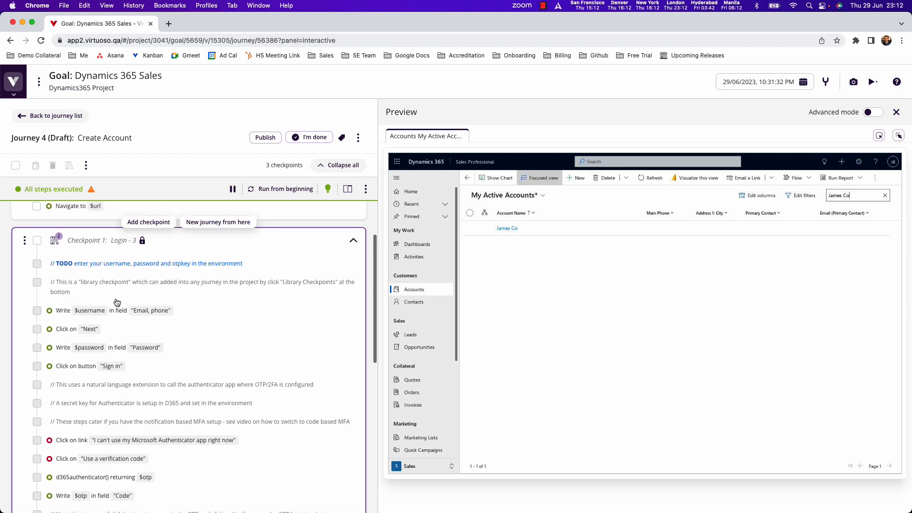
scroll(116, 298, "down", 5)
scroll(117, 301, "down", 5)
scroll(117, 303, "down", 2)
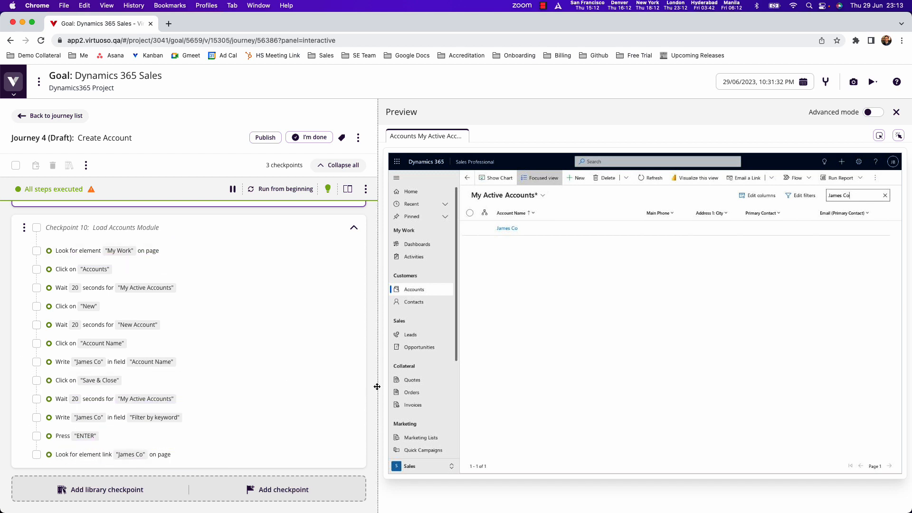
Step: Finish editing with 'I'm done' so the Create Account journey re-runs, then inspect the My Work, Accounts and My Active Accounts steps
left_click(302, 138)
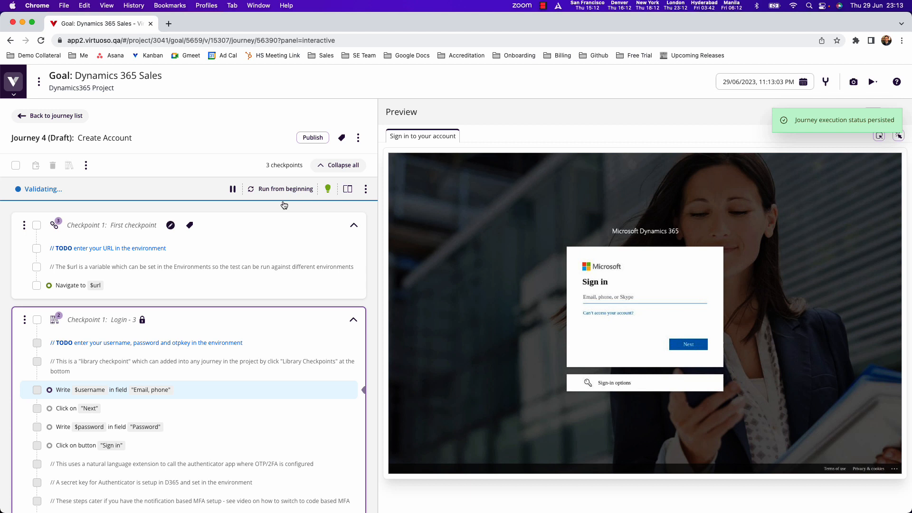
scroll(285, 285, "down", 5)
scroll(289, 291, "down", 5)
scroll(214, 307, "down", 3)
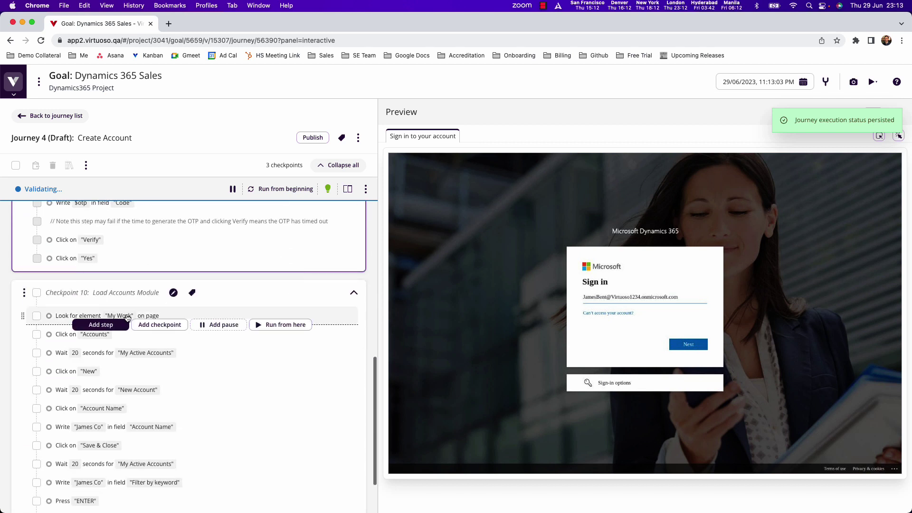
left_click(96, 316)
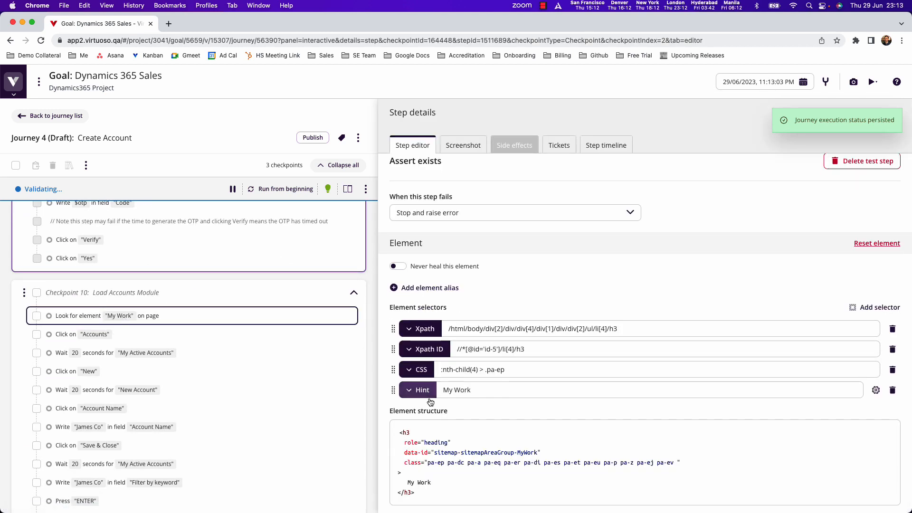
left_click(74, 335)
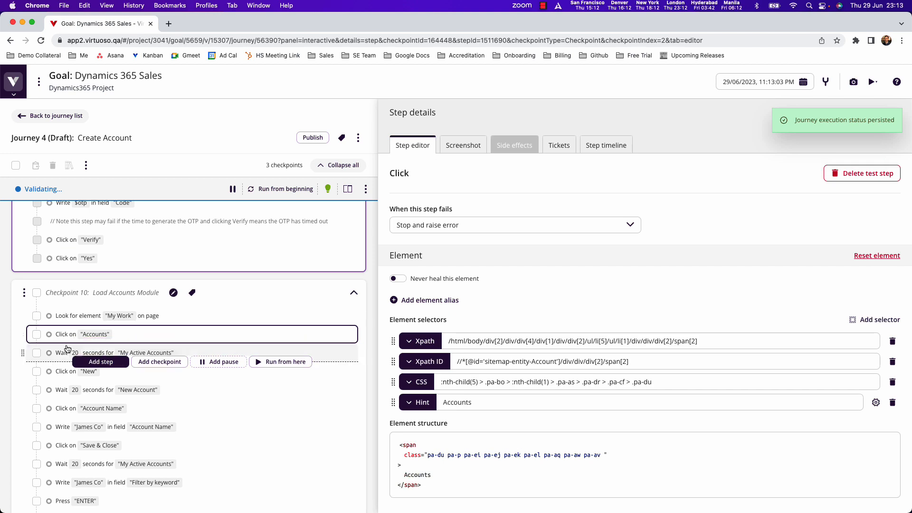
left_click(65, 352)
scroll(431, 410, "down", 2)
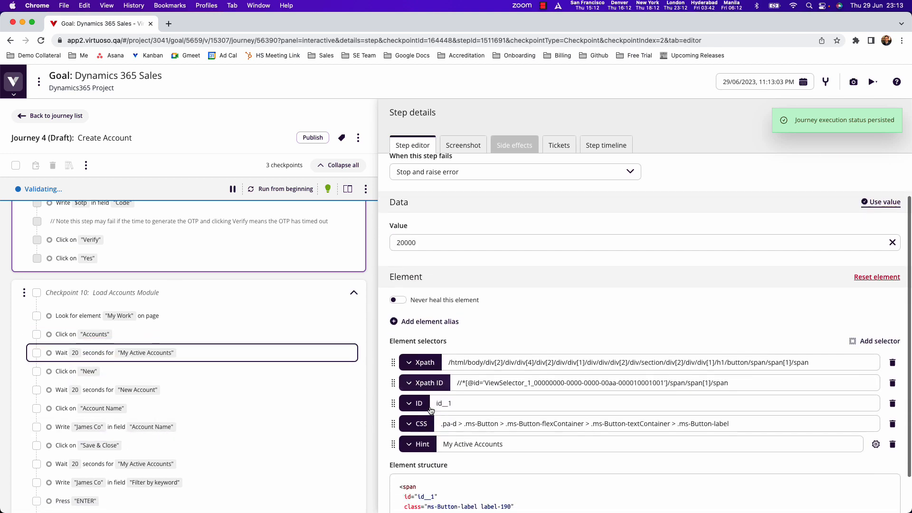
Step: Inspect the New click and New Account wait steps in Checkpoint 10, then return to the preview
left_click(60, 372)
left_click(59, 389)
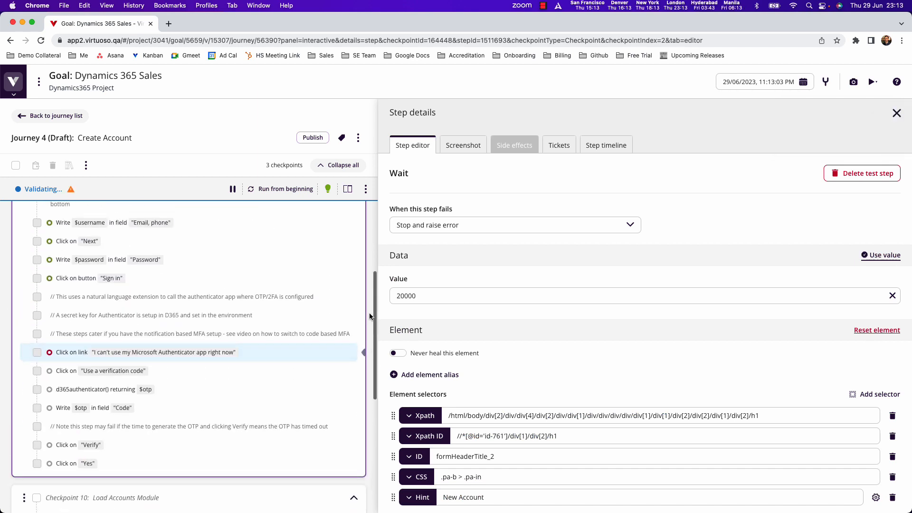
scroll(370, 313, "down", 3)
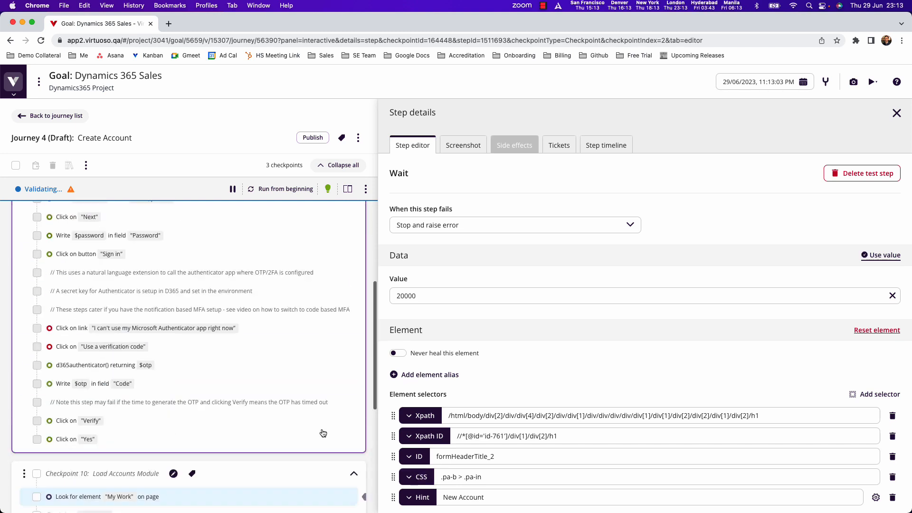
scroll(323, 432, "down", 3)
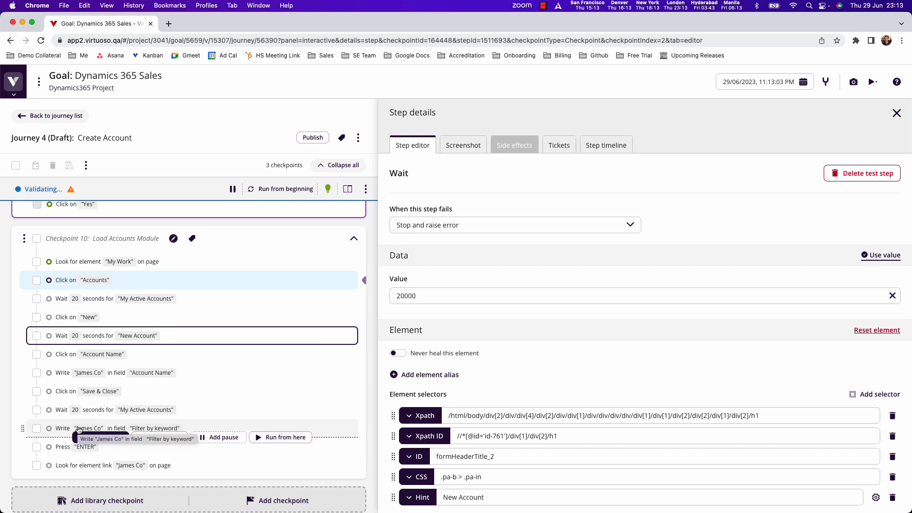
left_click(896, 112)
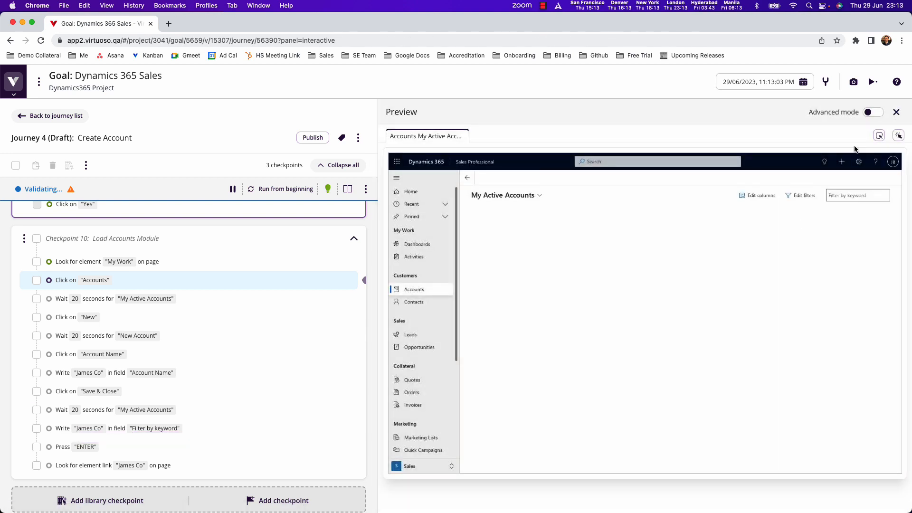